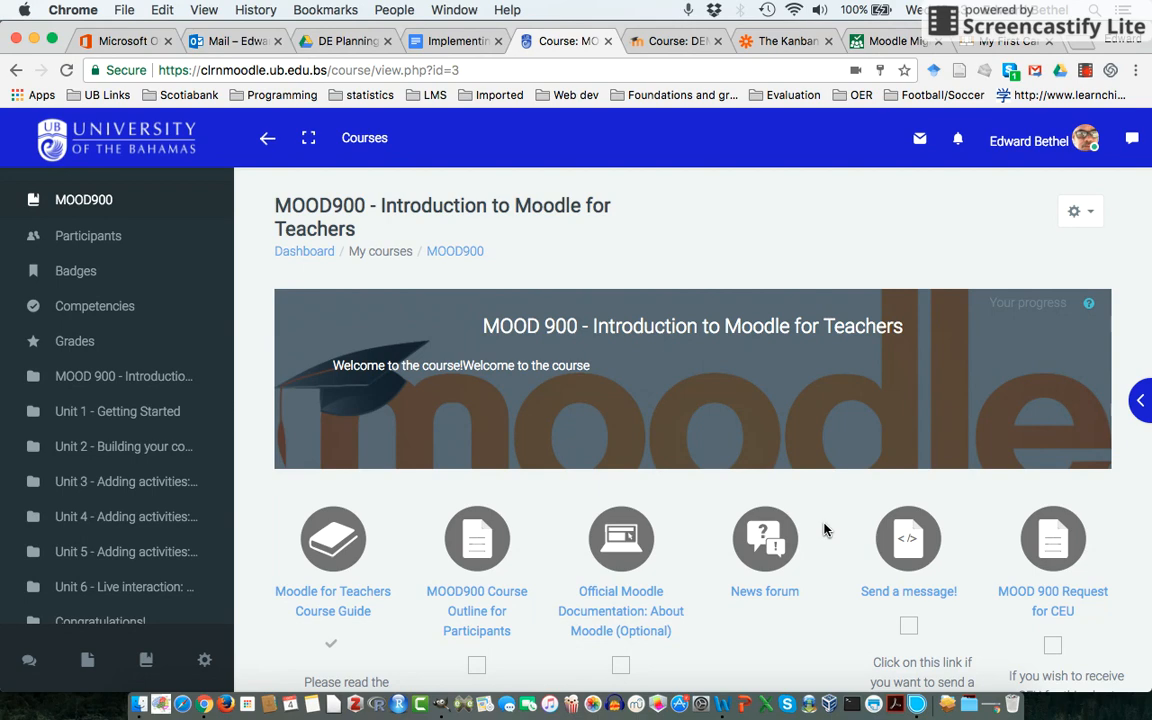
Look over the MOOD900 course page and turn editing on for the course.
scroll(824, 530, down, 15)
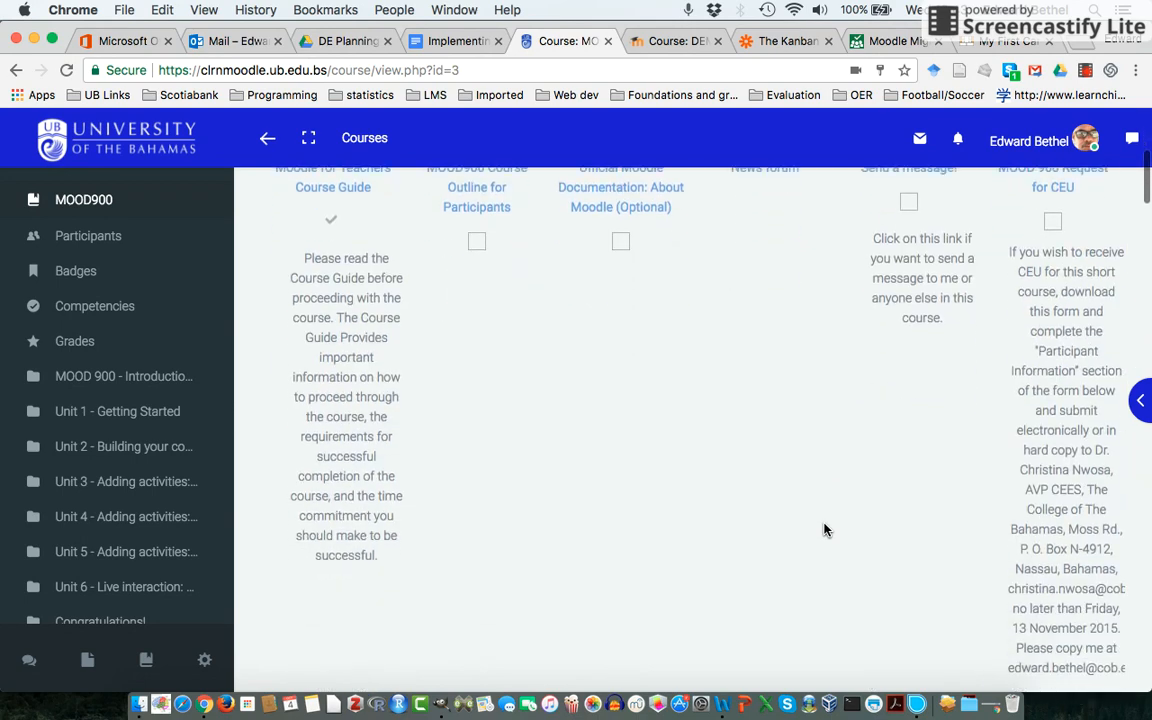
scroll(824, 530, down, 10)
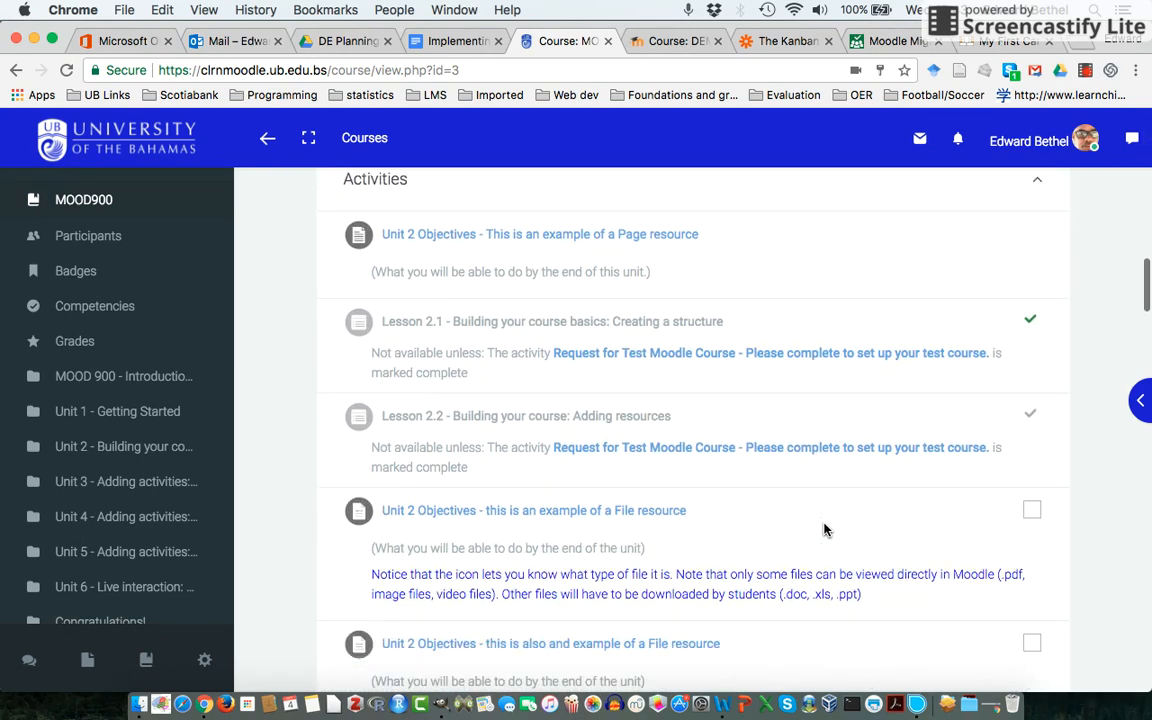
scroll(824, 530, down, 8)
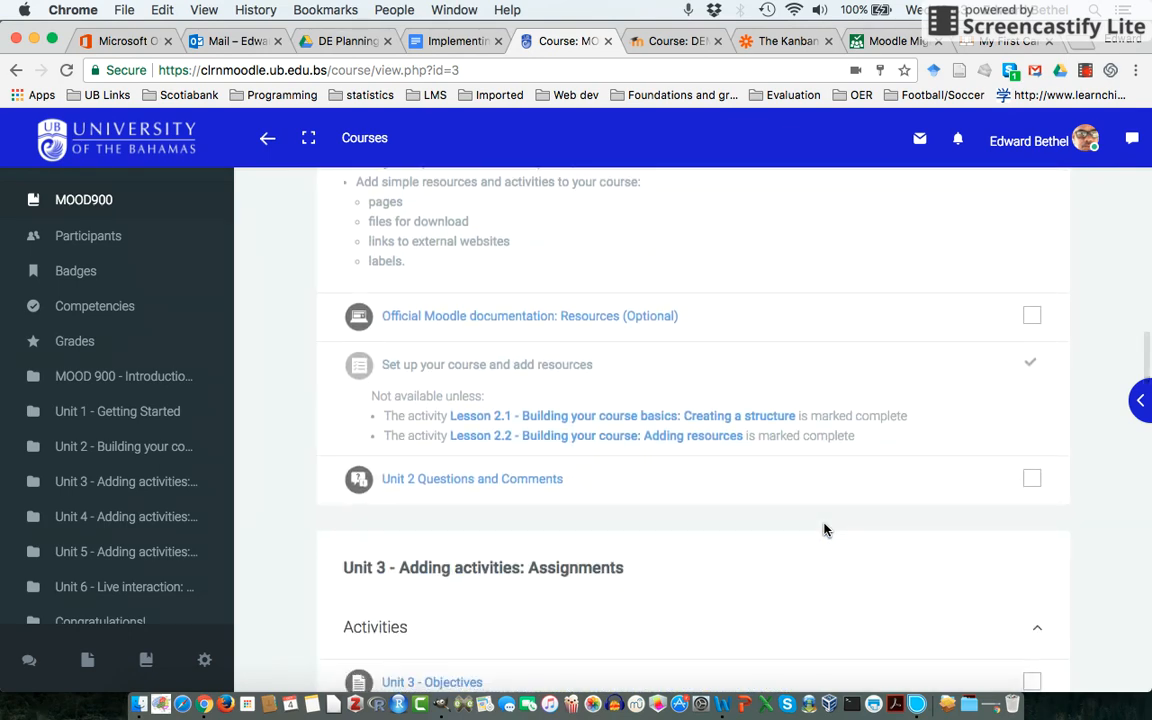
scroll(824, 530, down, 8)
scroll(824, 530, down, 2)
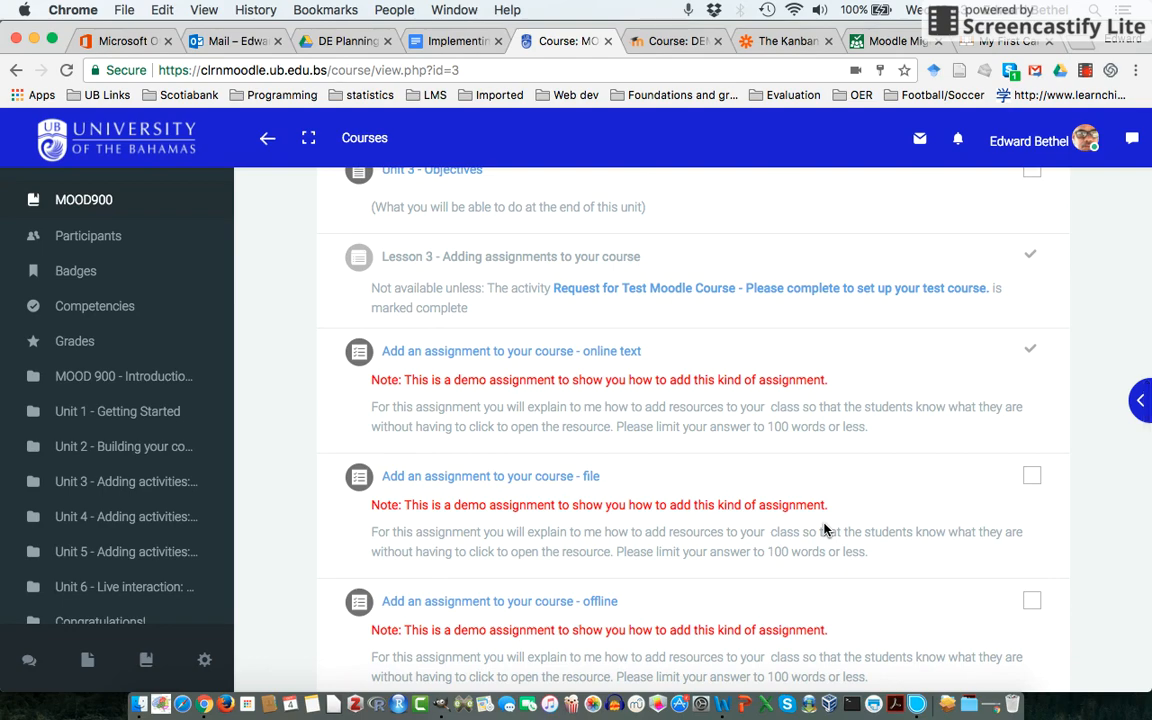
scroll(824, 530, up, 20)
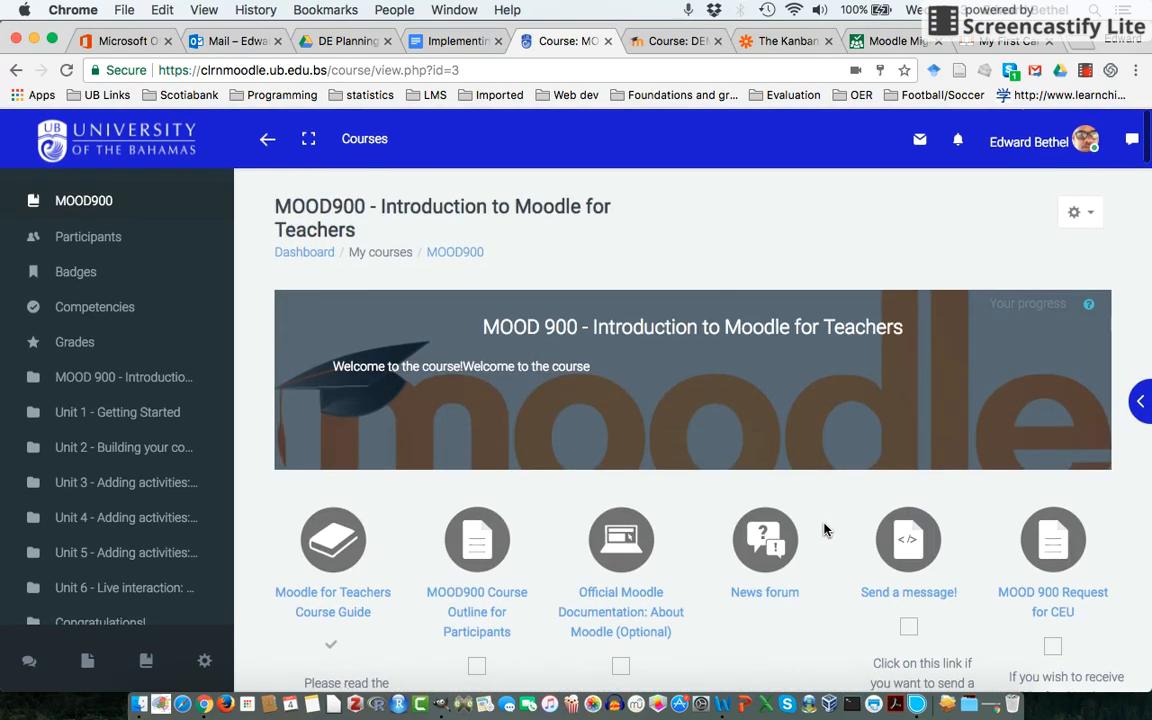
click(1083, 213)
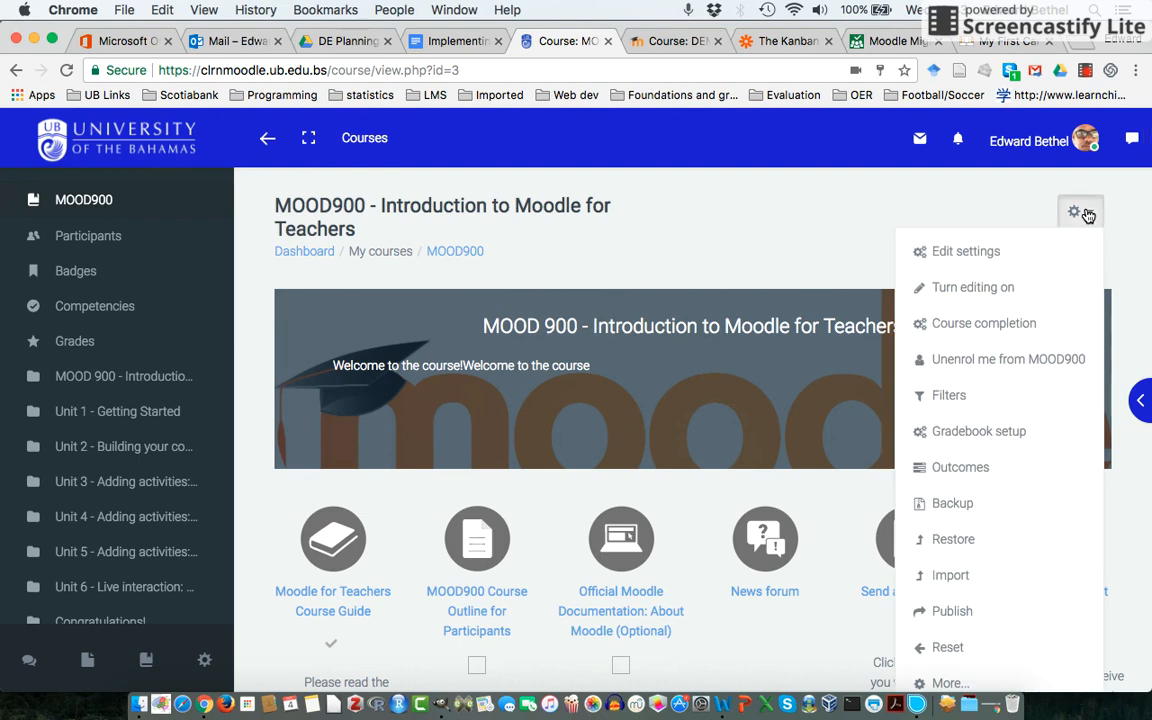
click(973, 288)
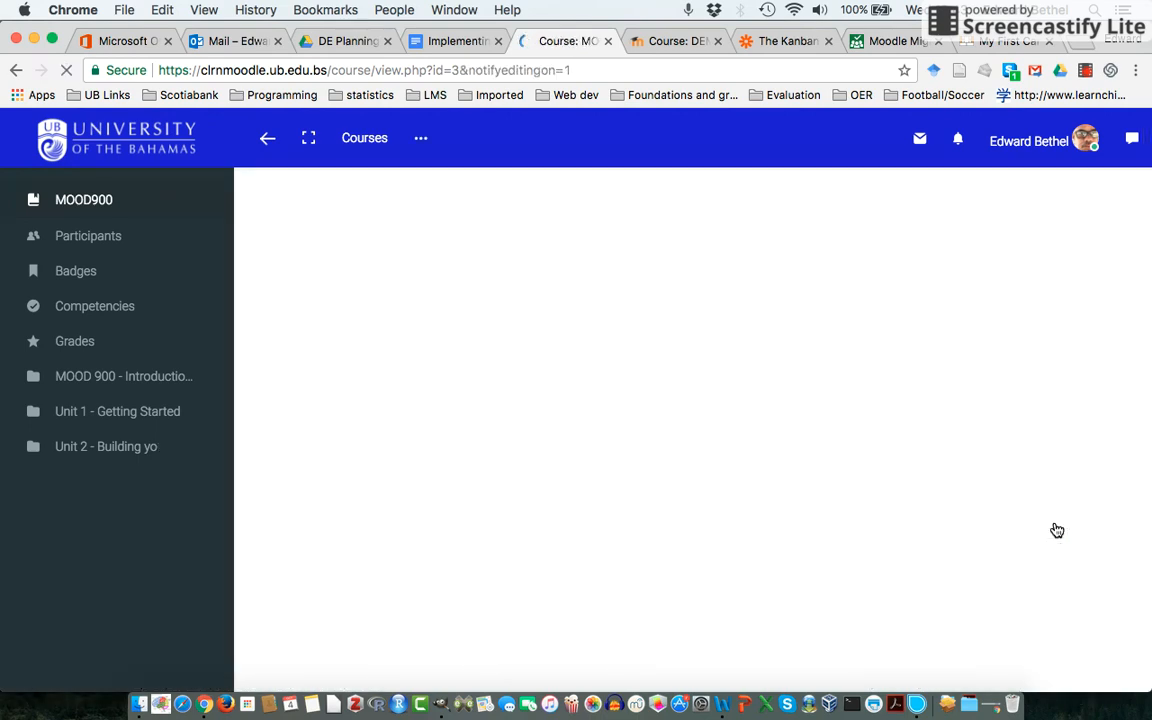
Open the settings of the "Add an assignment to your course - online text" assignment in Unit 3.
scroll(883, 563, down, 10)
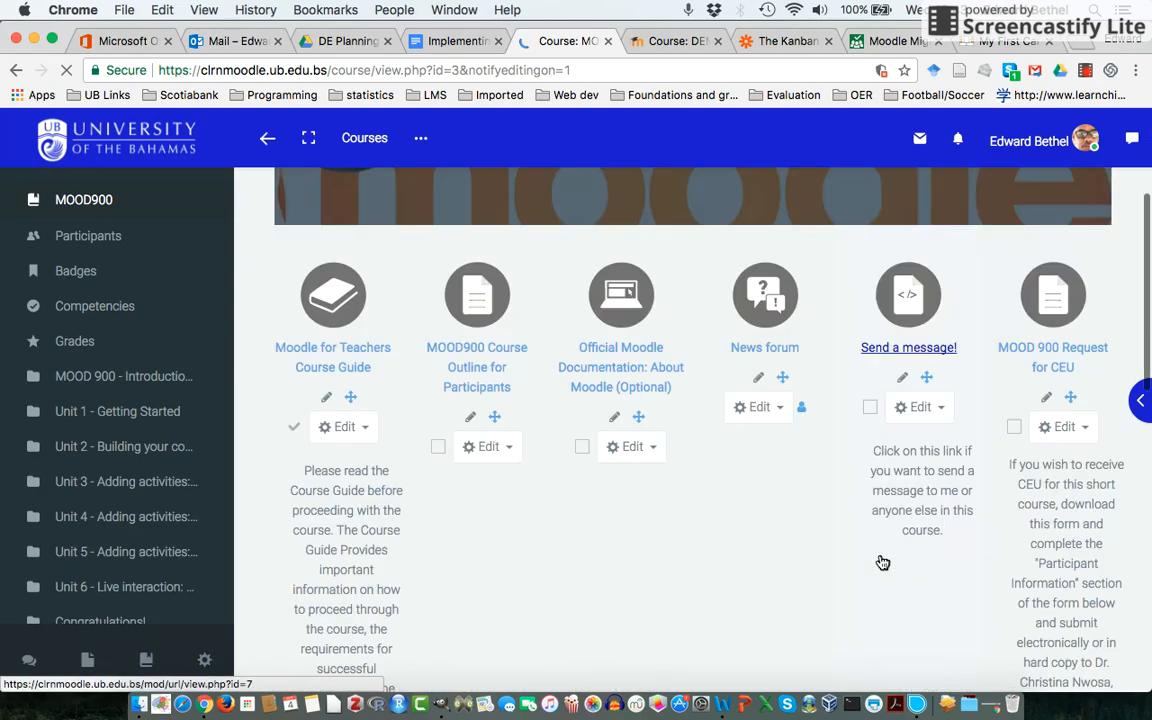
scroll(883, 563, down, 15)
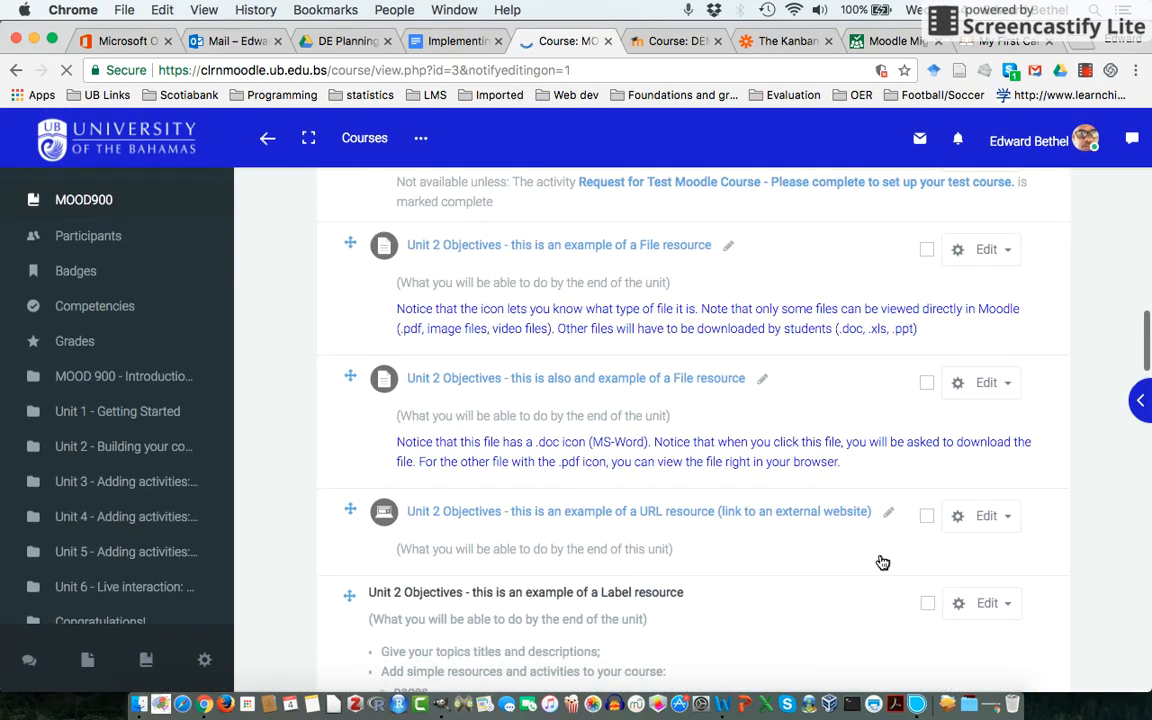
scroll(883, 563, down, 10)
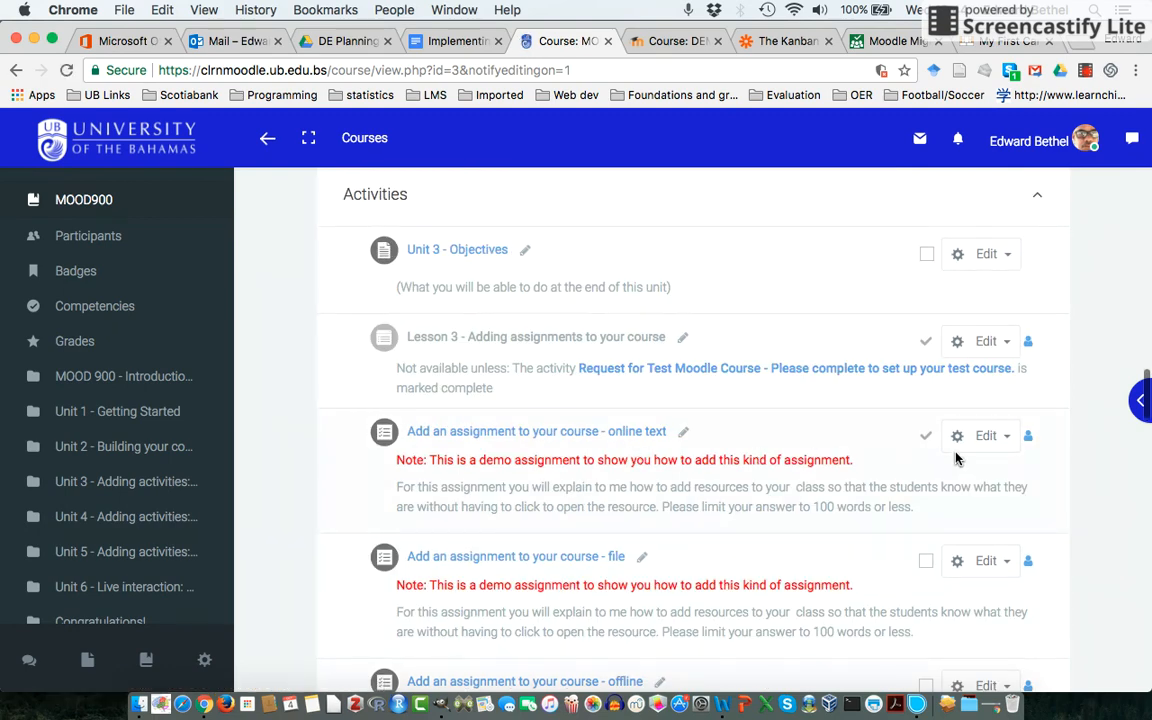
click(987, 436)
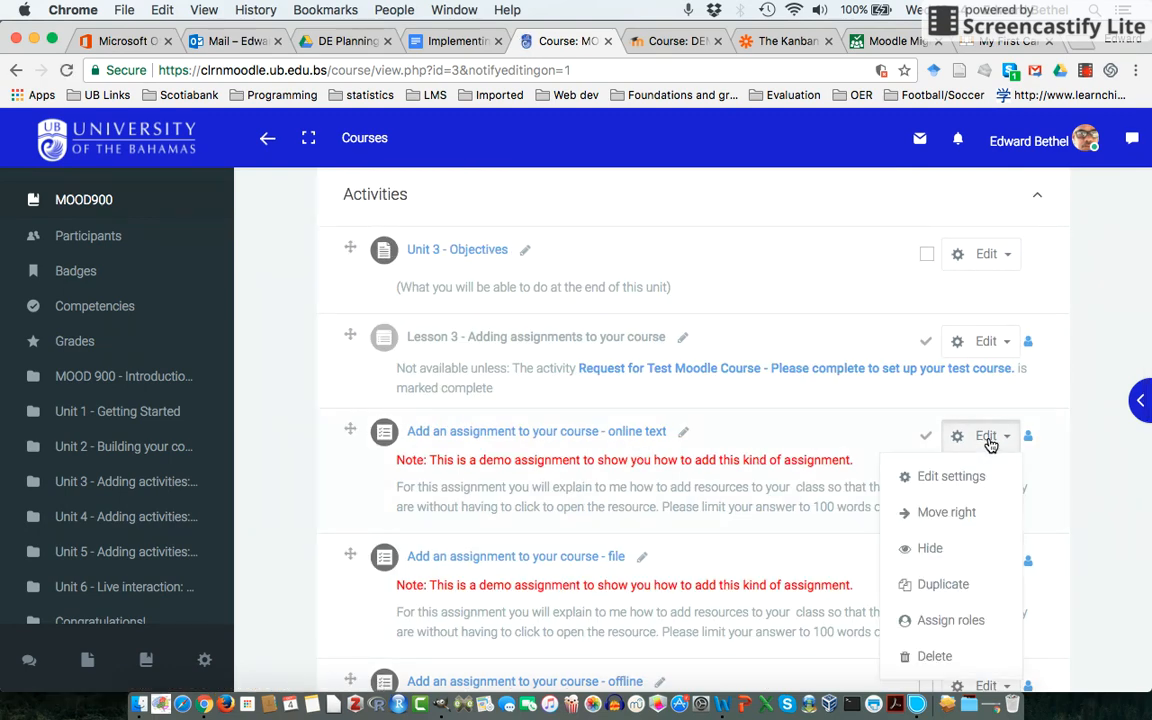
click(945, 477)
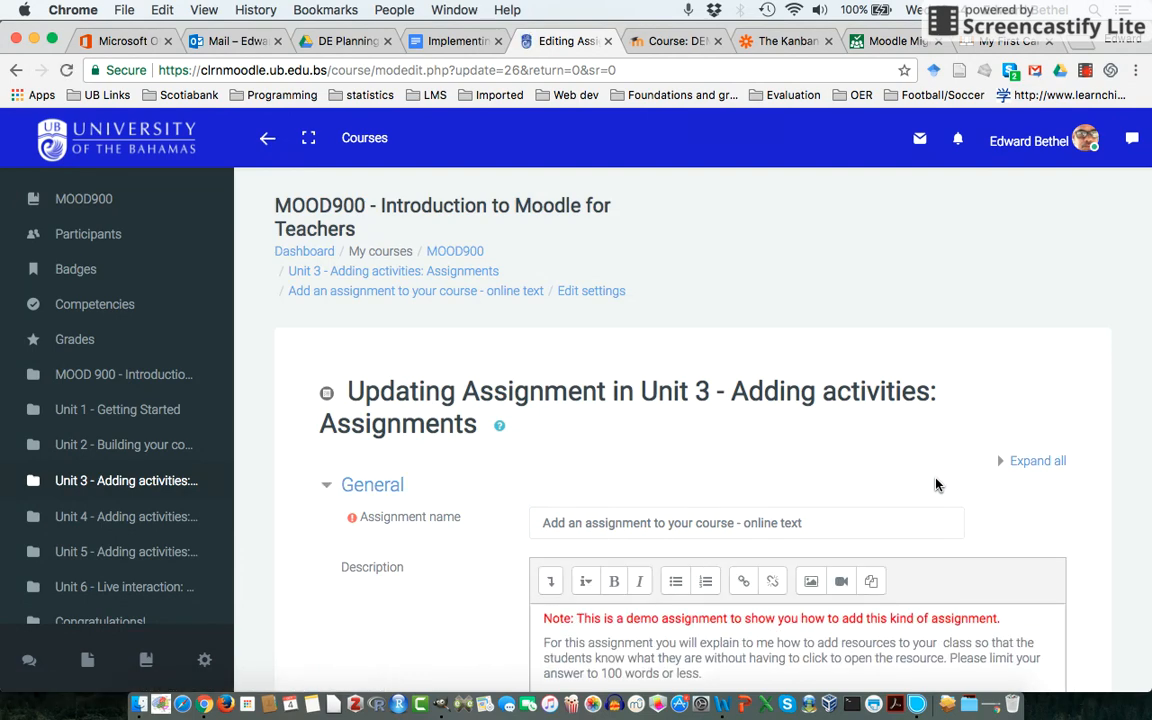
Try the assignment's grade type as None, then set it to Scale using the UB Letter Grading Scheme.
scroll(936, 485, down, 15)
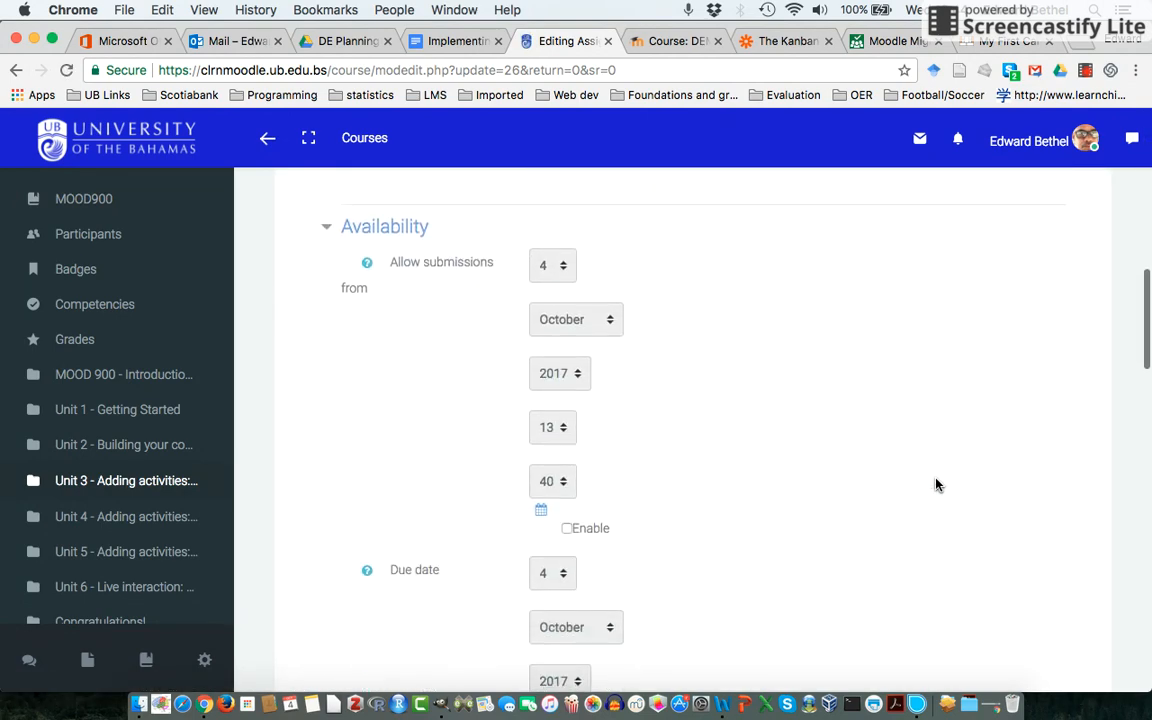
scroll(936, 485, down, 15)
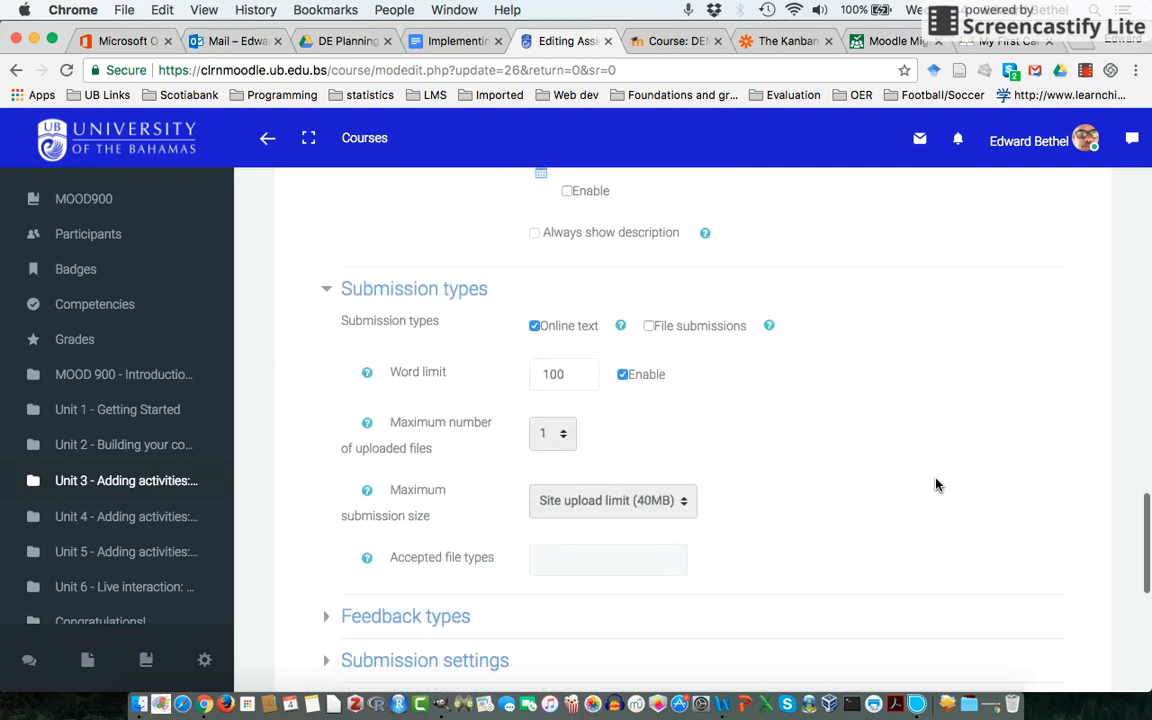
scroll(936, 485, down, 1)
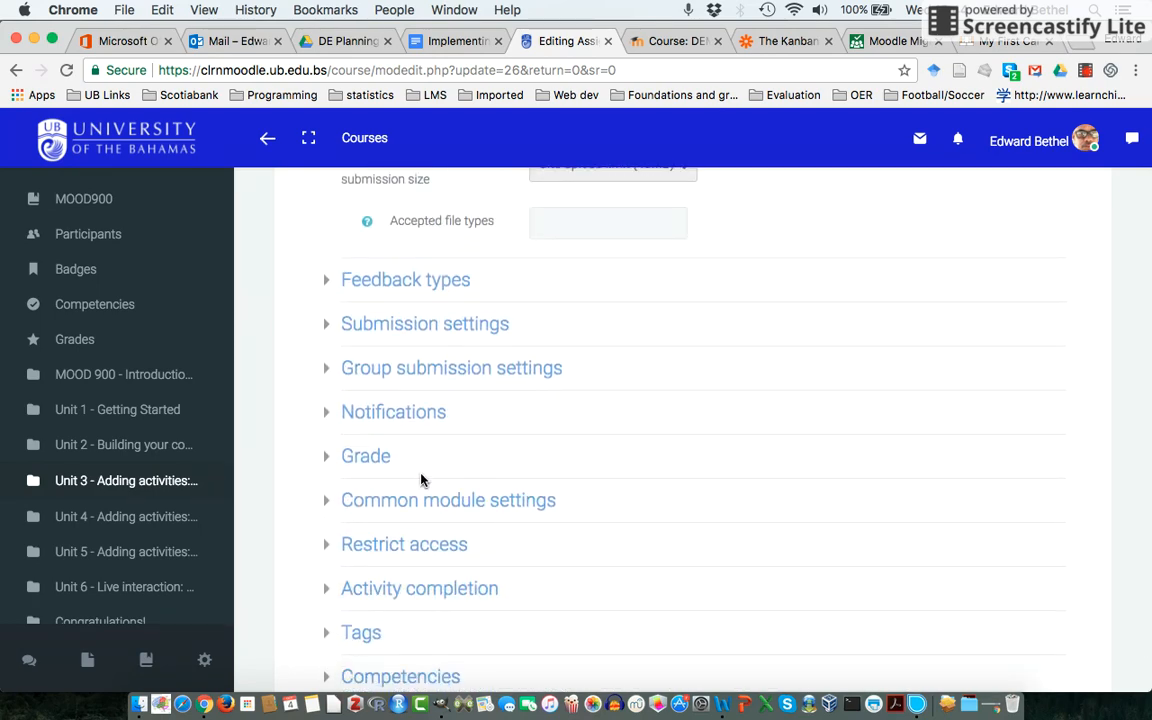
click(375, 457)
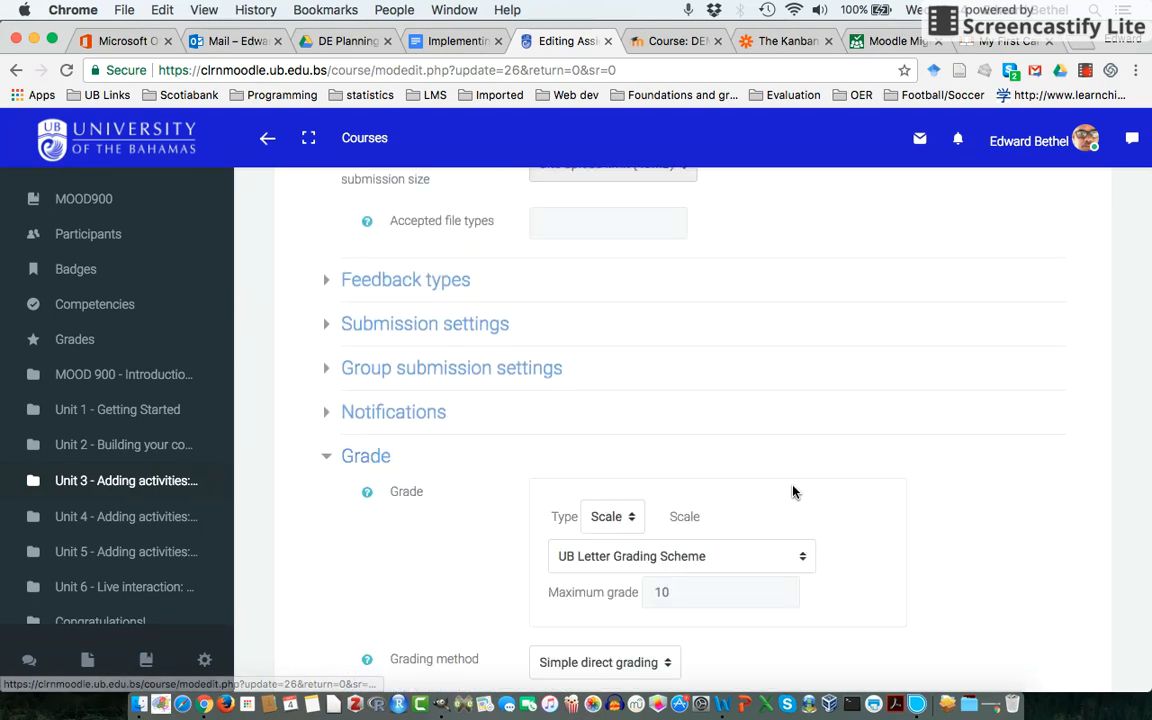
click(615, 517)
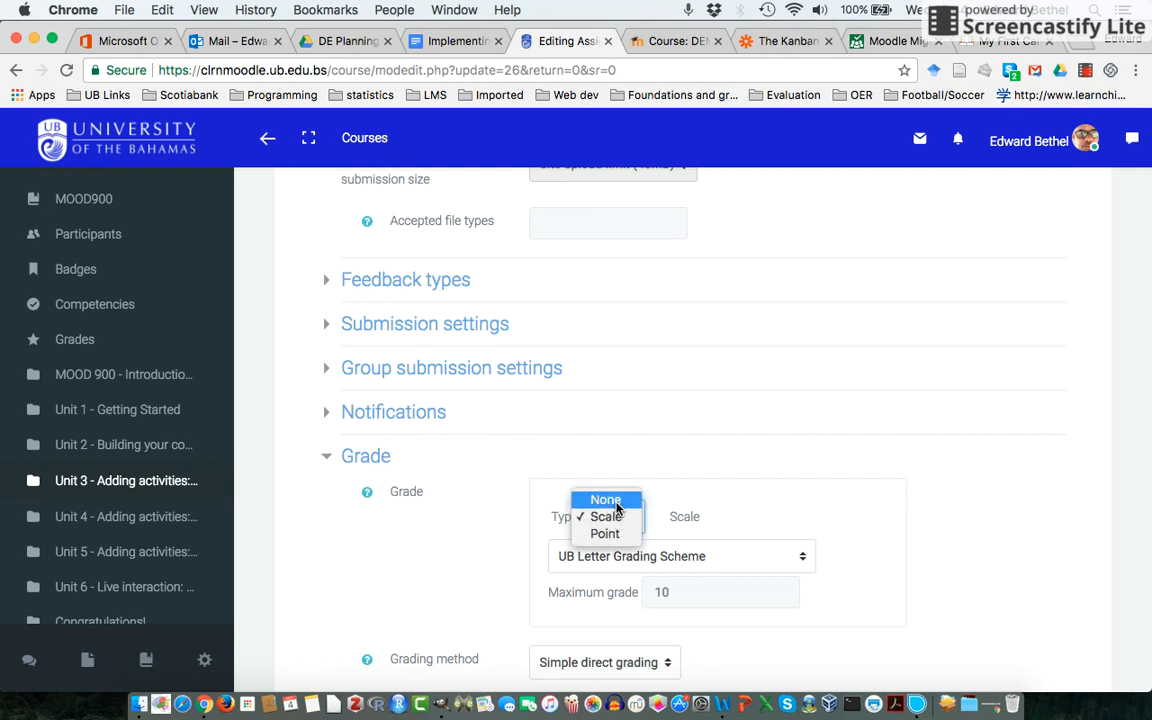
click(616, 500)
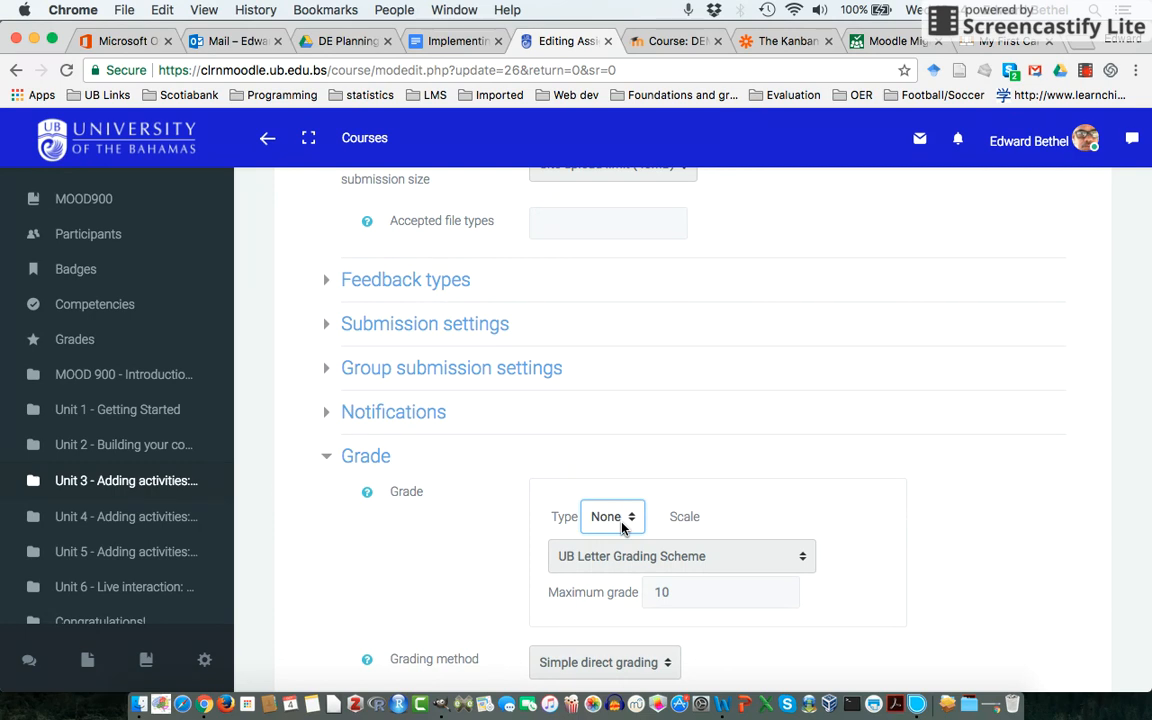
click(622, 520)
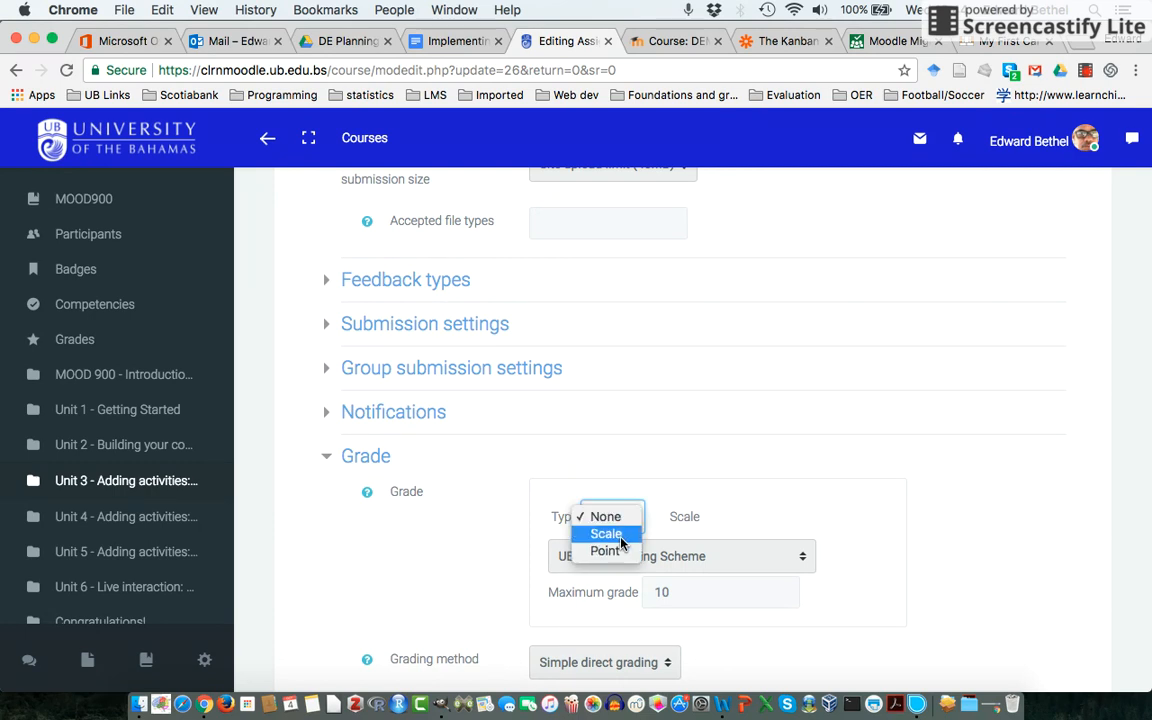
click(620, 536)
click(725, 556)
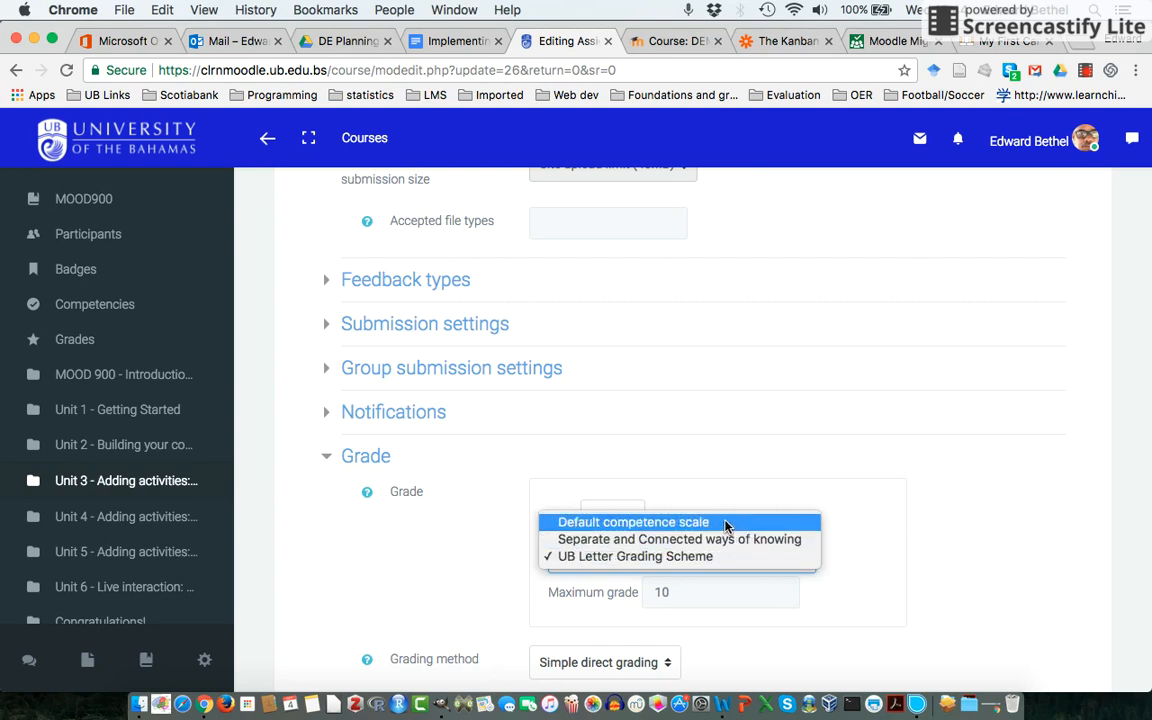
click(686, 565)
Review the assignment's remaining grade settings, then save it and return to the course.
scroll(912, 552, down, 8)
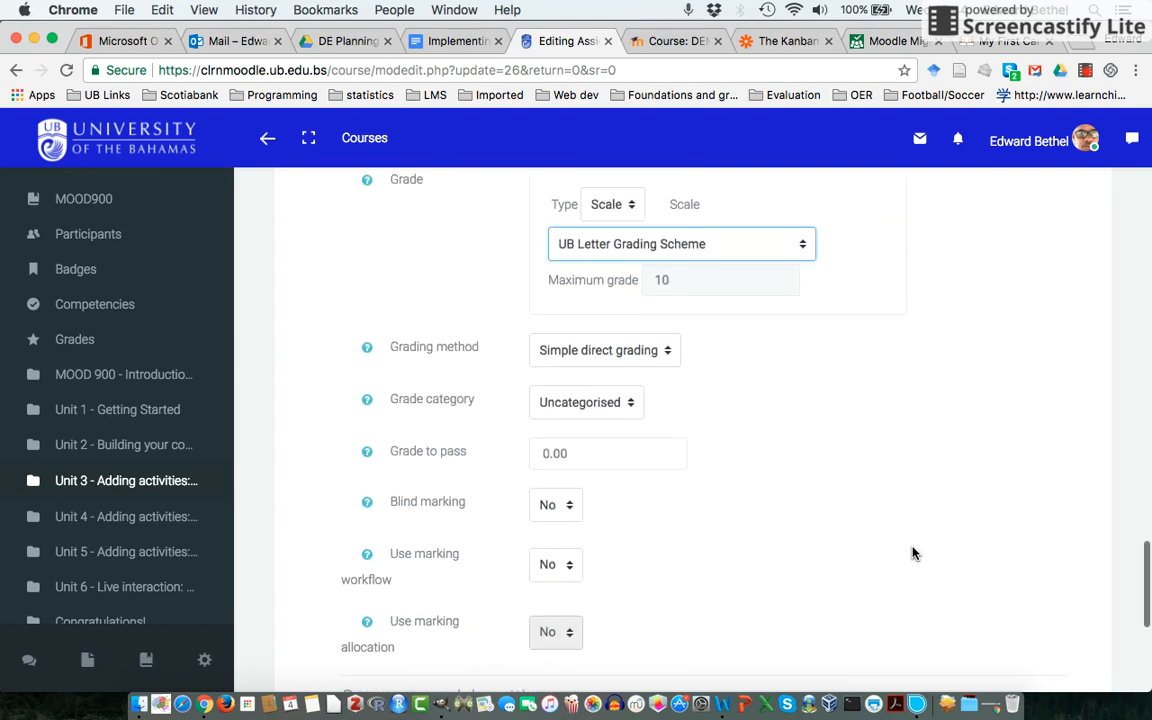
scroll(912, 552, down, 4)
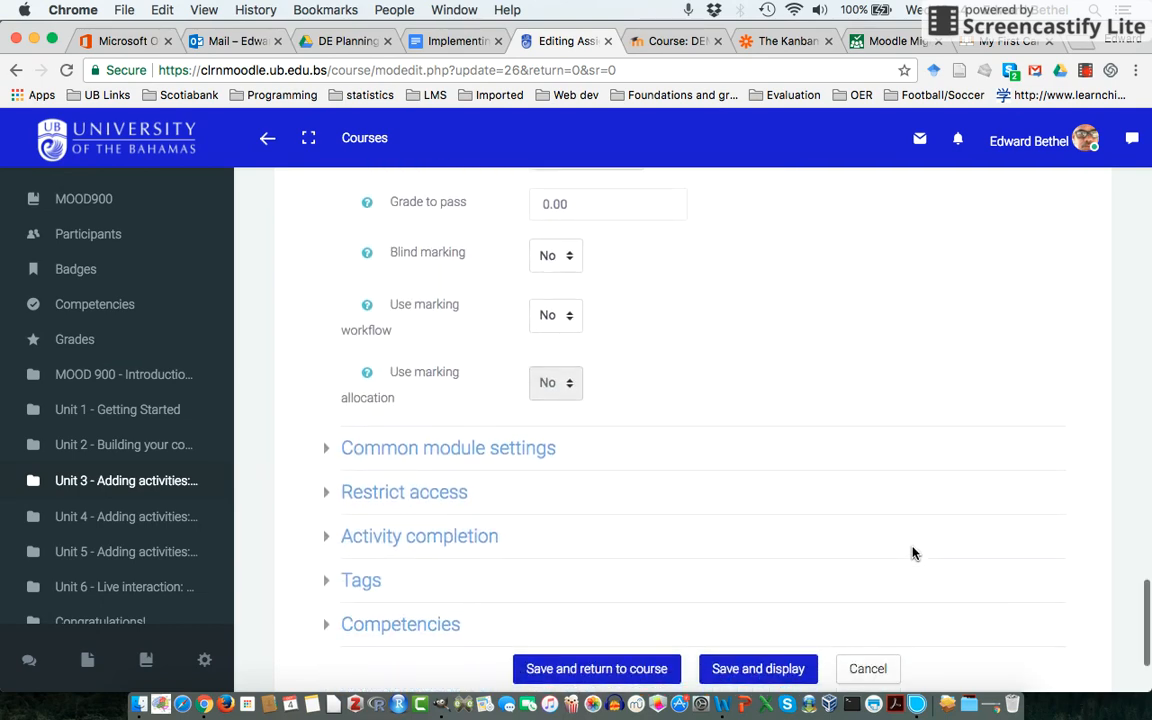
scroll(912, 552, up, 5)
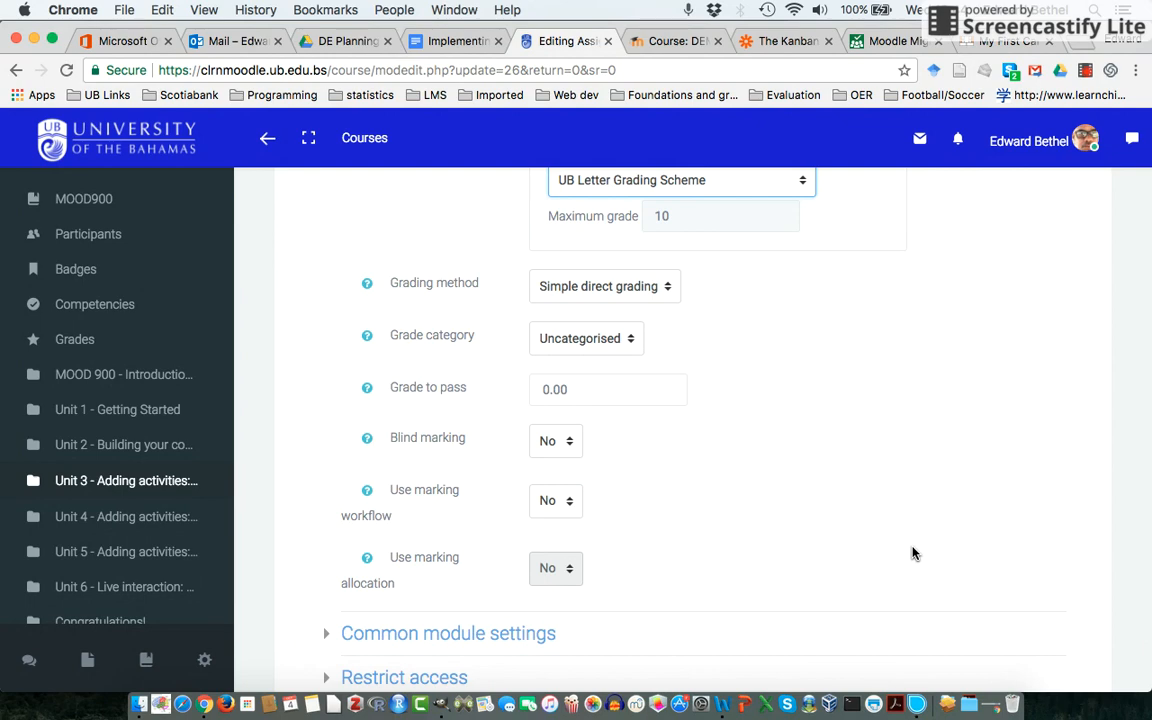
scroll(912, 552, down, 5)
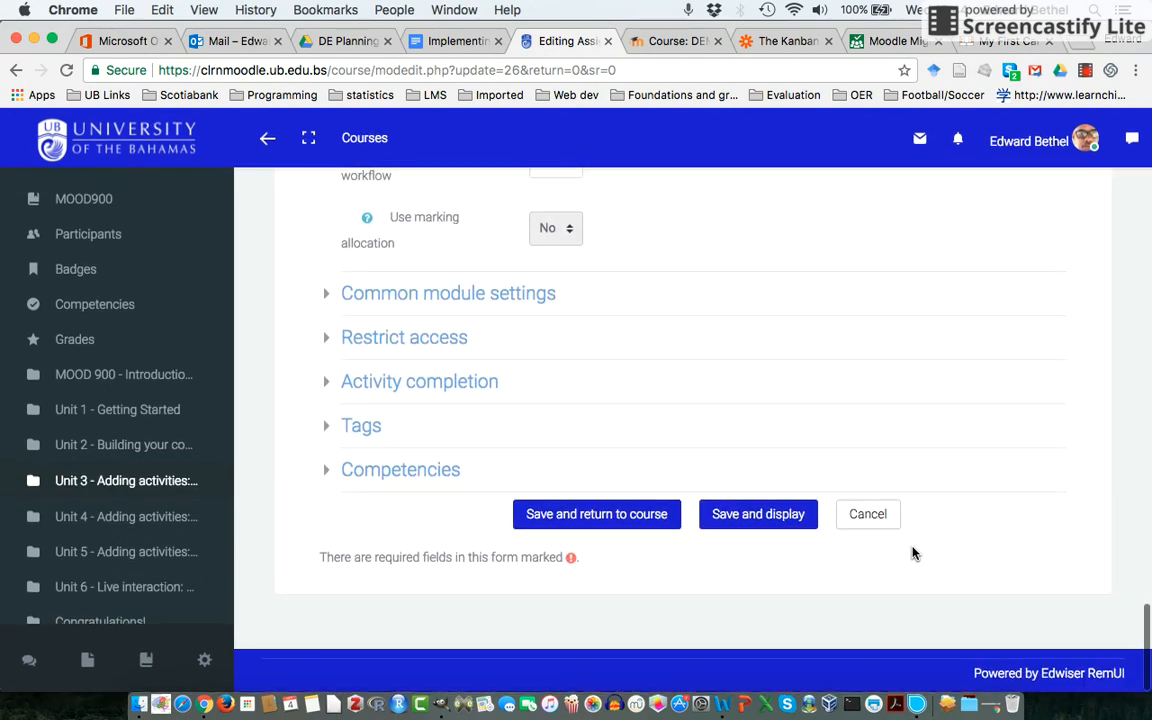
click(636, 514)
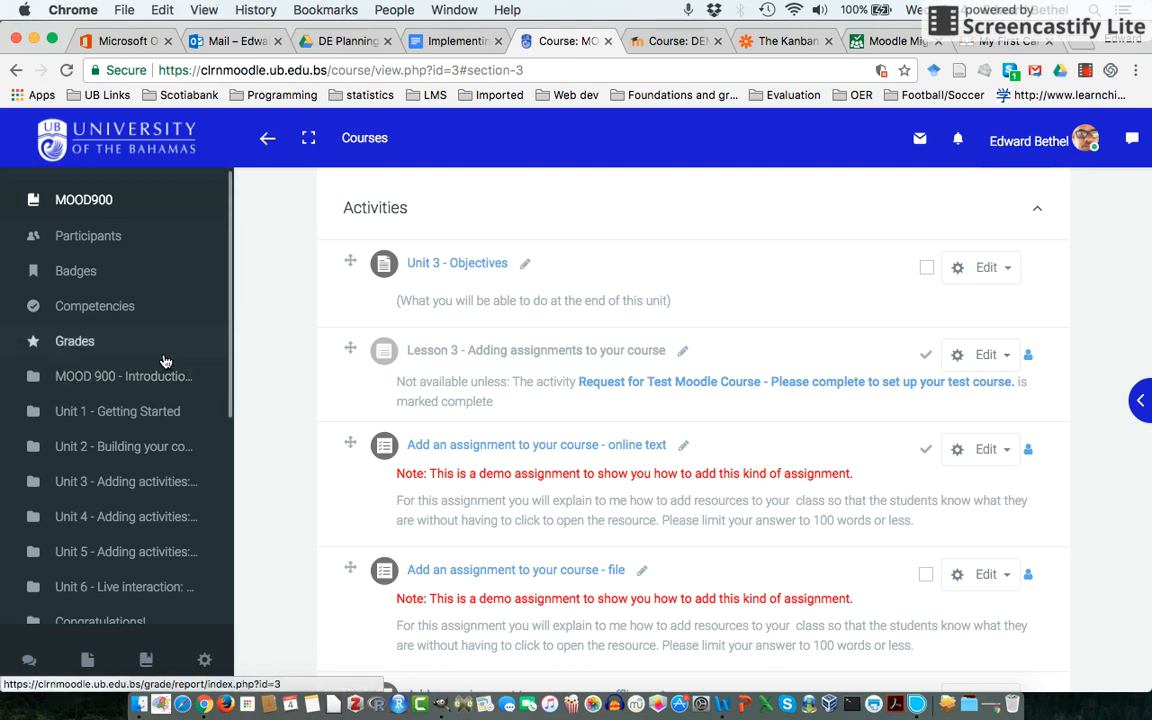
Open the course's grades and go to the Gradebook setup.
click(66, 344)
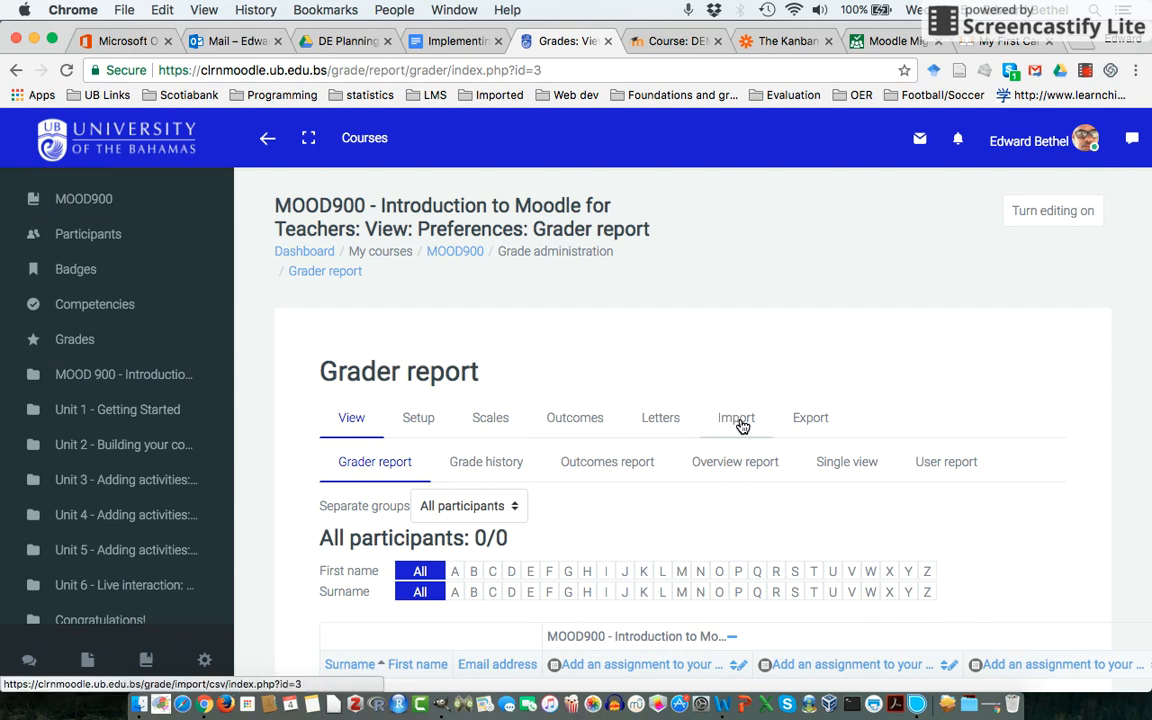
scroll(555, 457, down, 3)
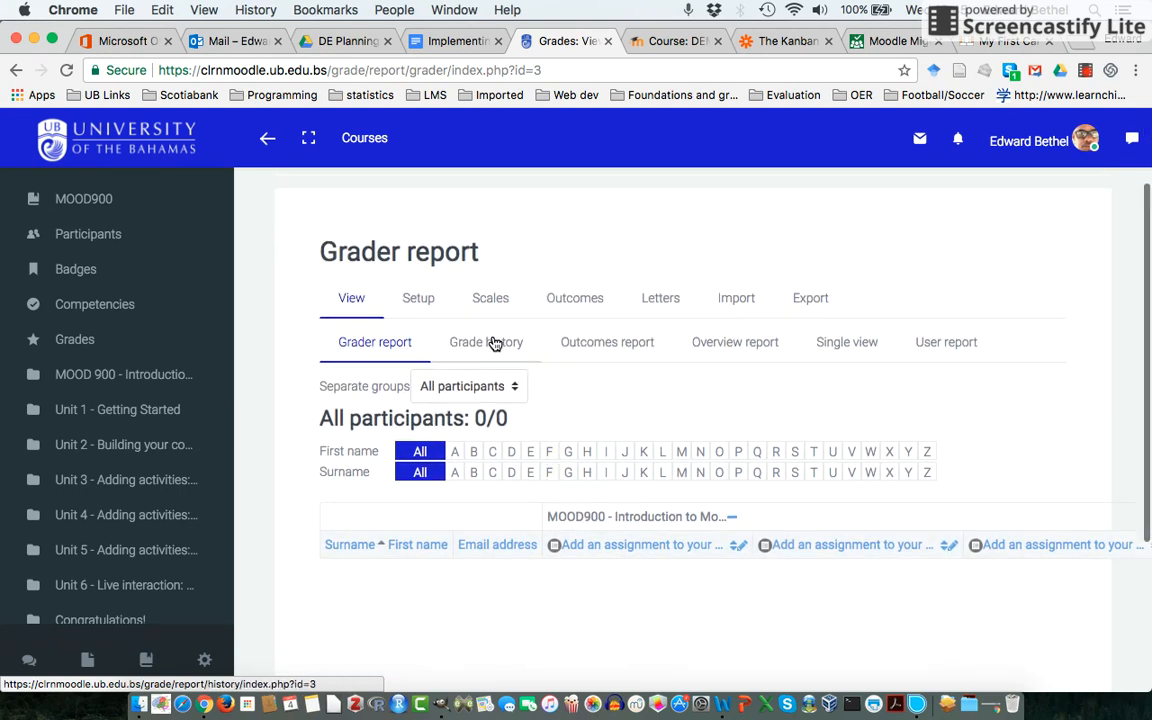
click(415, 300)
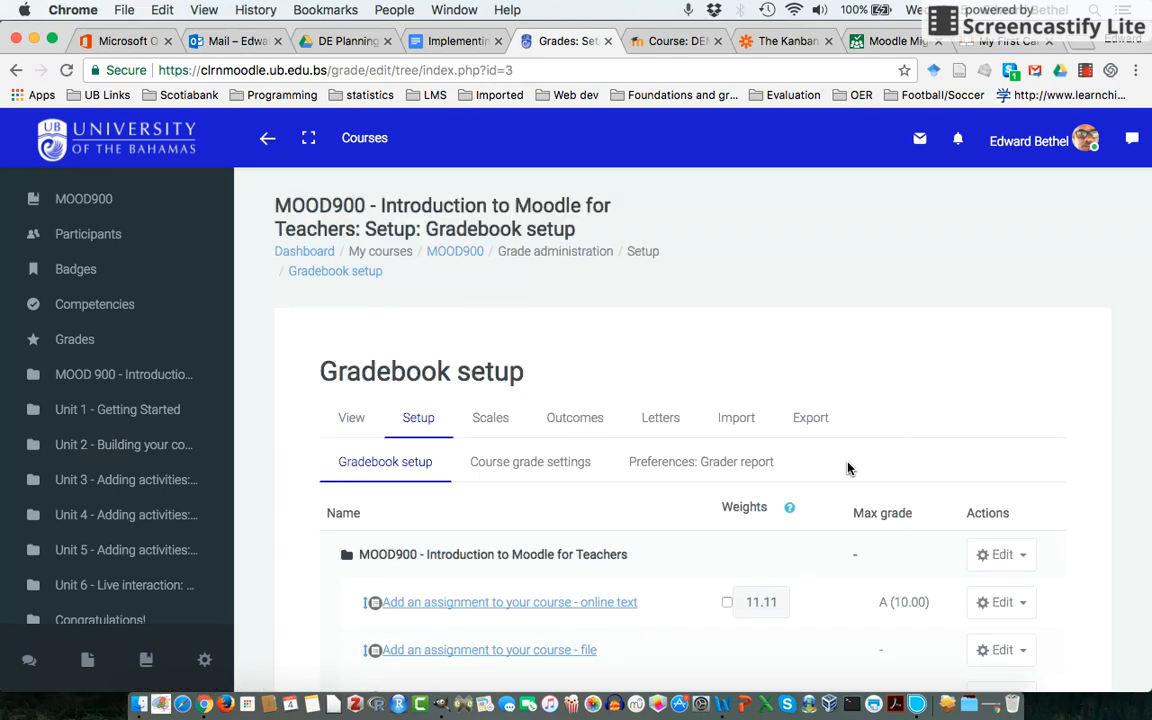
Open the settings of the top-level MOOD900 grade category and look over its category total options.
scroll(848, 468, down, 3)
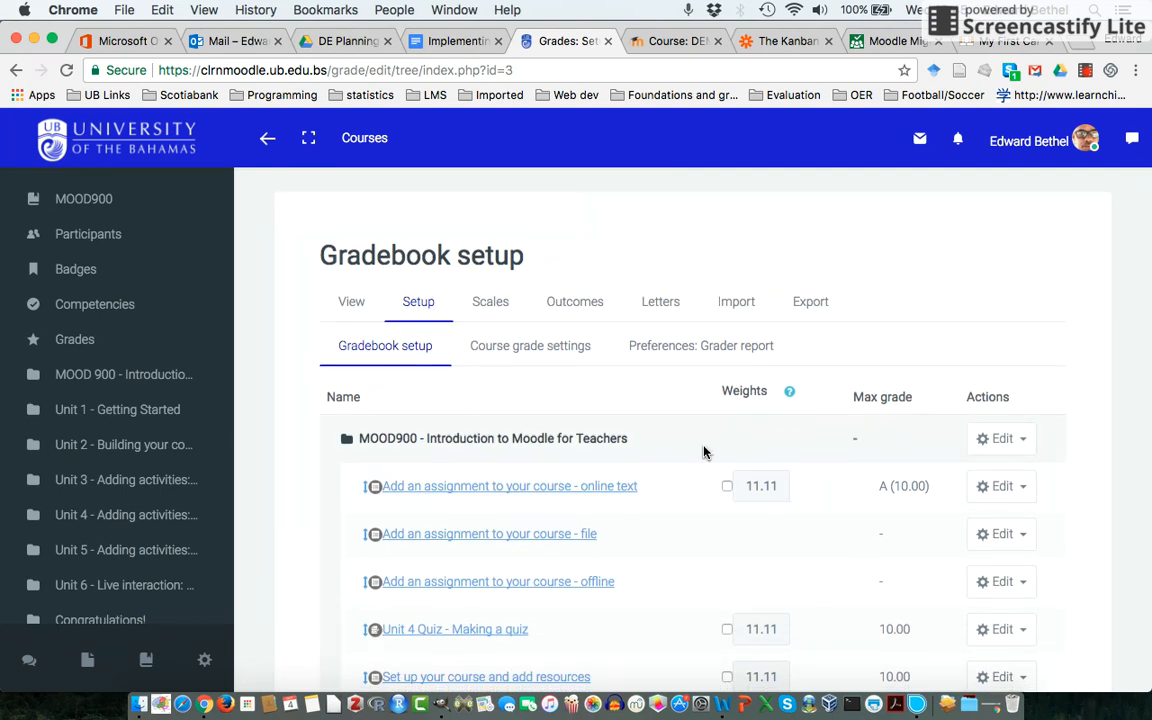
click(1003, 442)
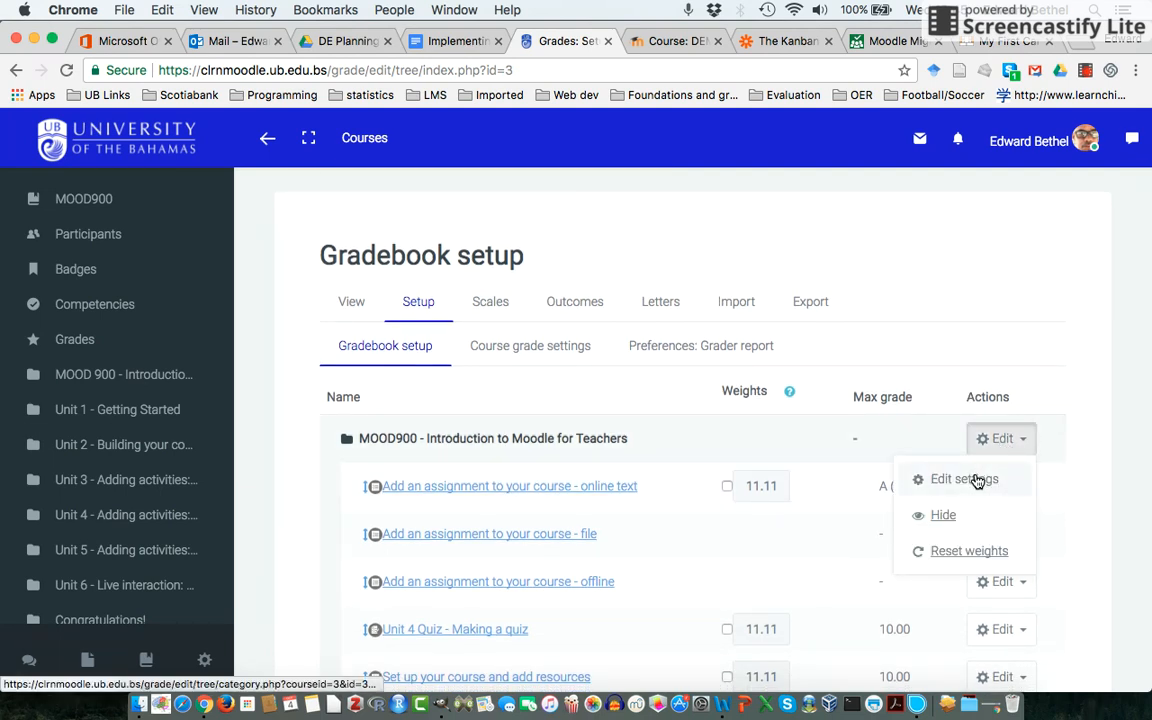
click(977, 482)
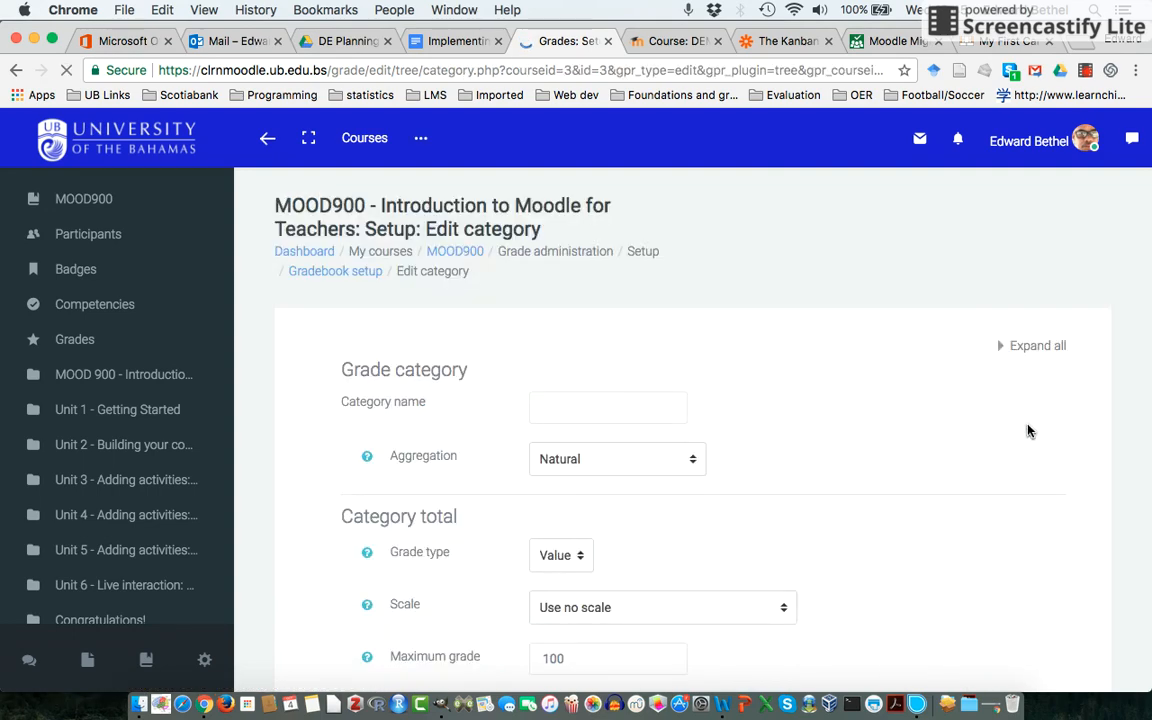
scroll(856, 470, down, 5)
scroll(856, 470, down, 2)
scroll(856, 470, up, 2)
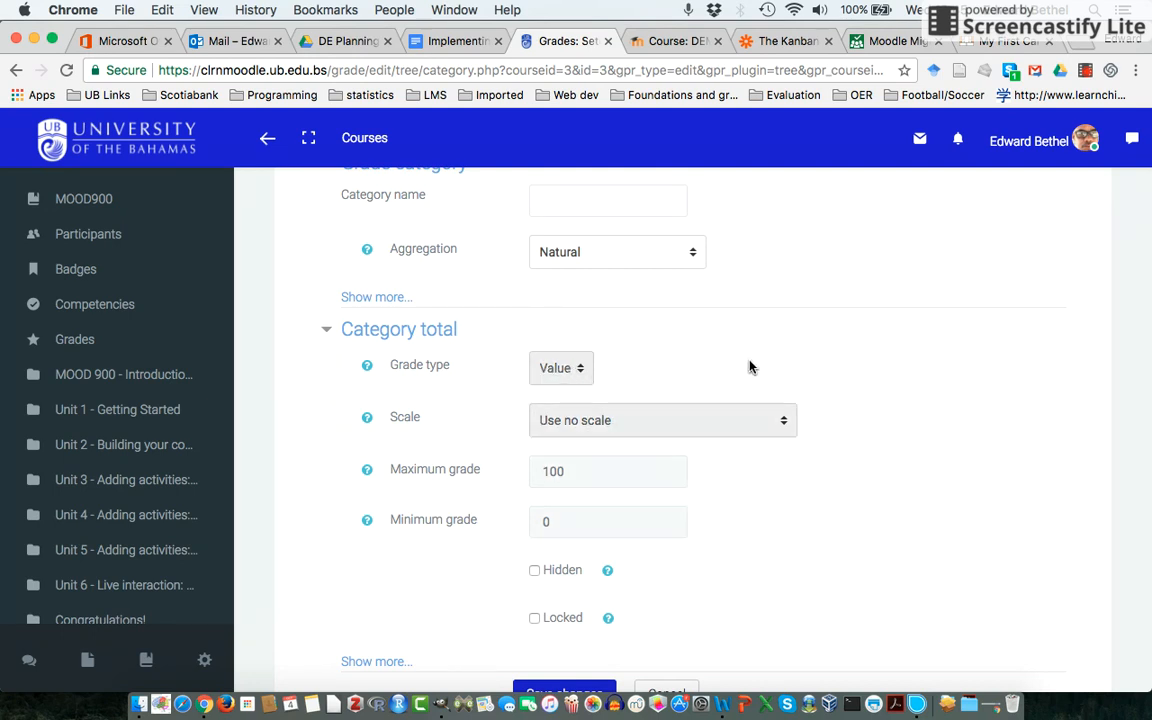
Set the grade category's aggregation to Mean of grades.
scroll(750, 367, up, 3)
click(659, 417)
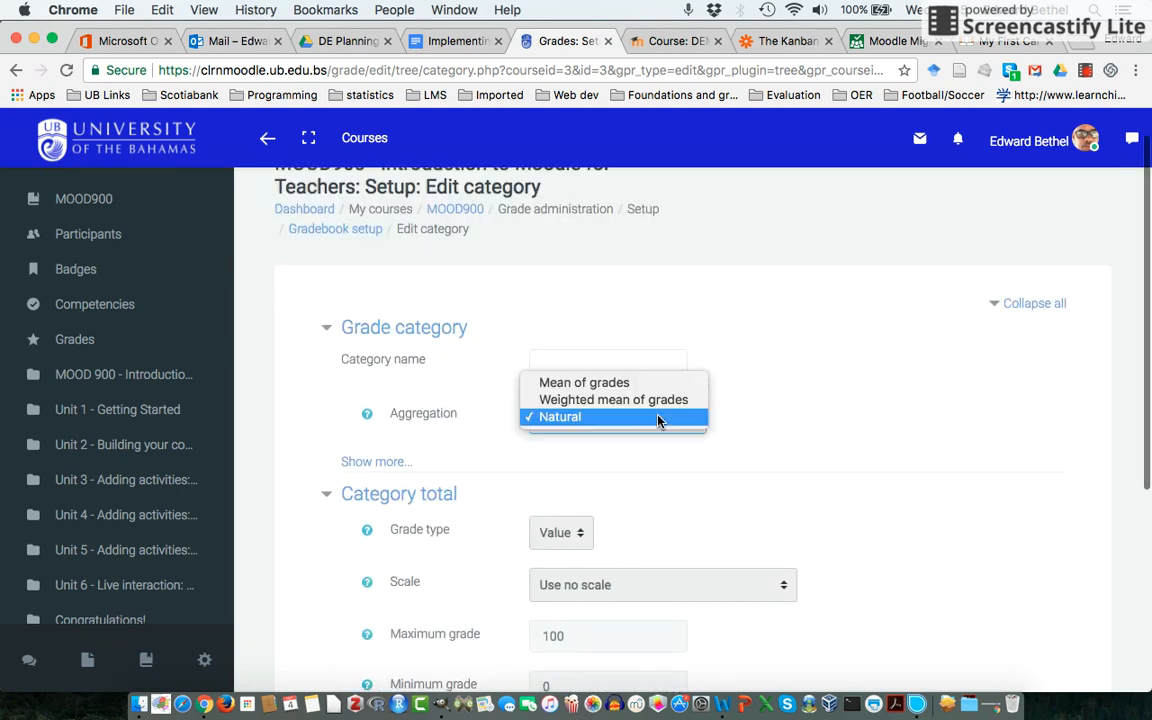
click(615, 386)
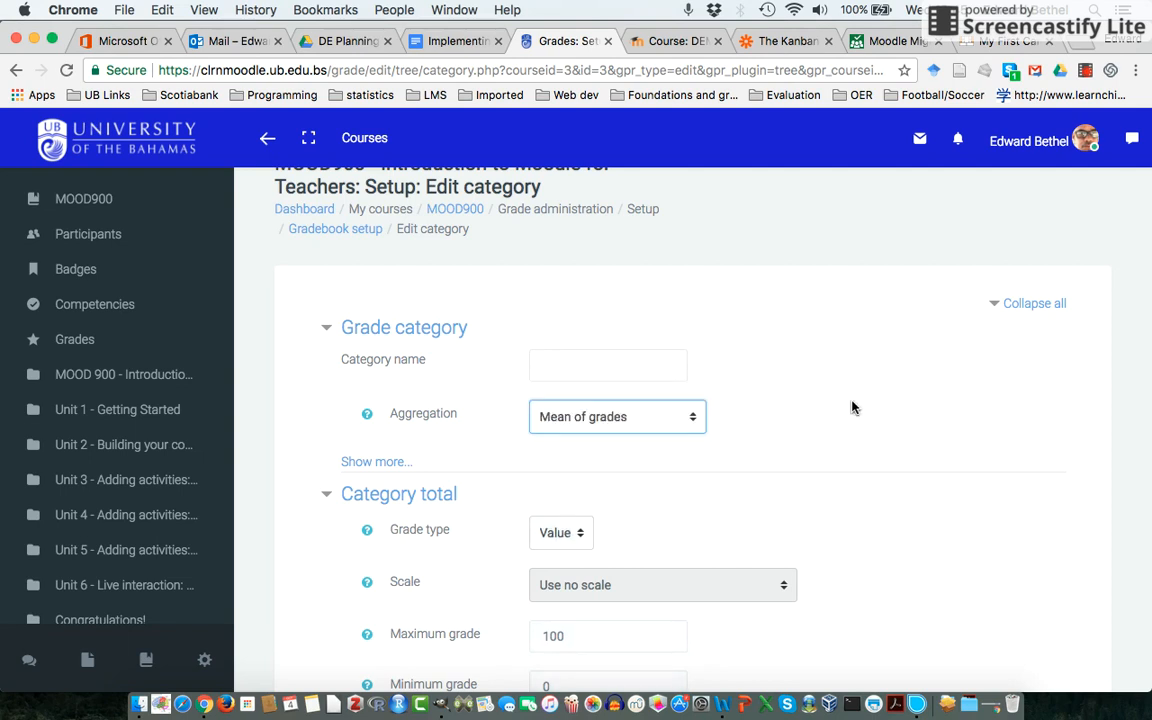
Set the category total's grade type to Scale with the UB Letter Grading Scheme, and save the category changes.
click(617, 417)
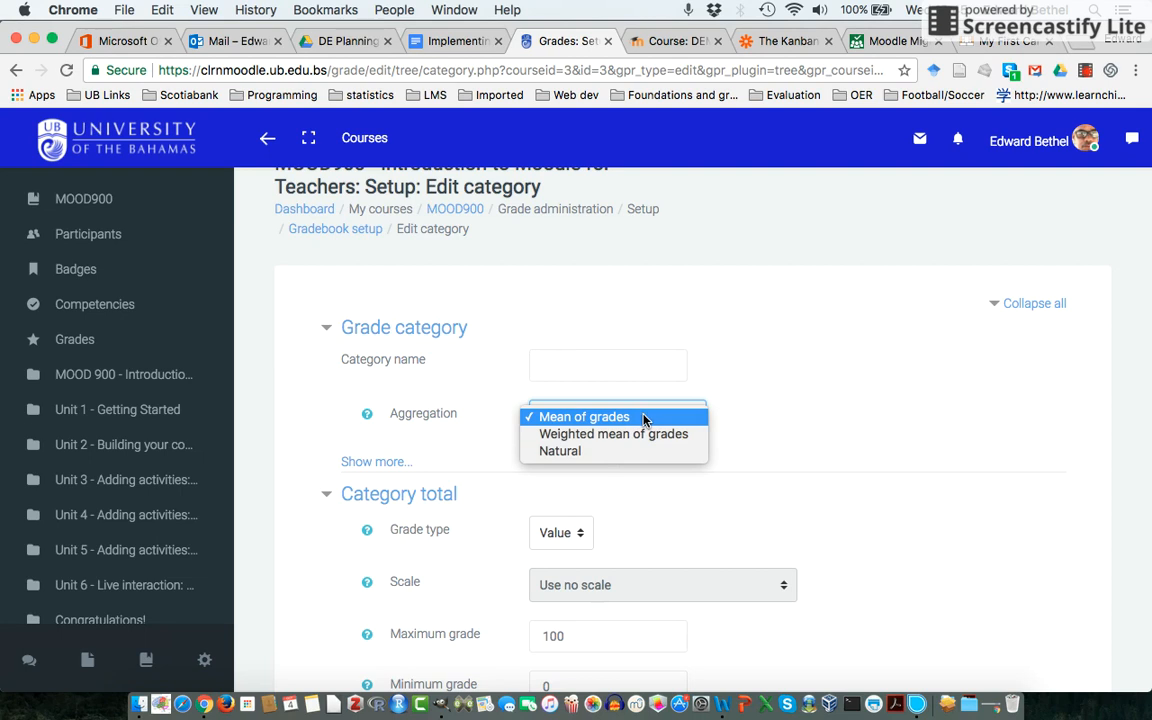
click(824, 433)
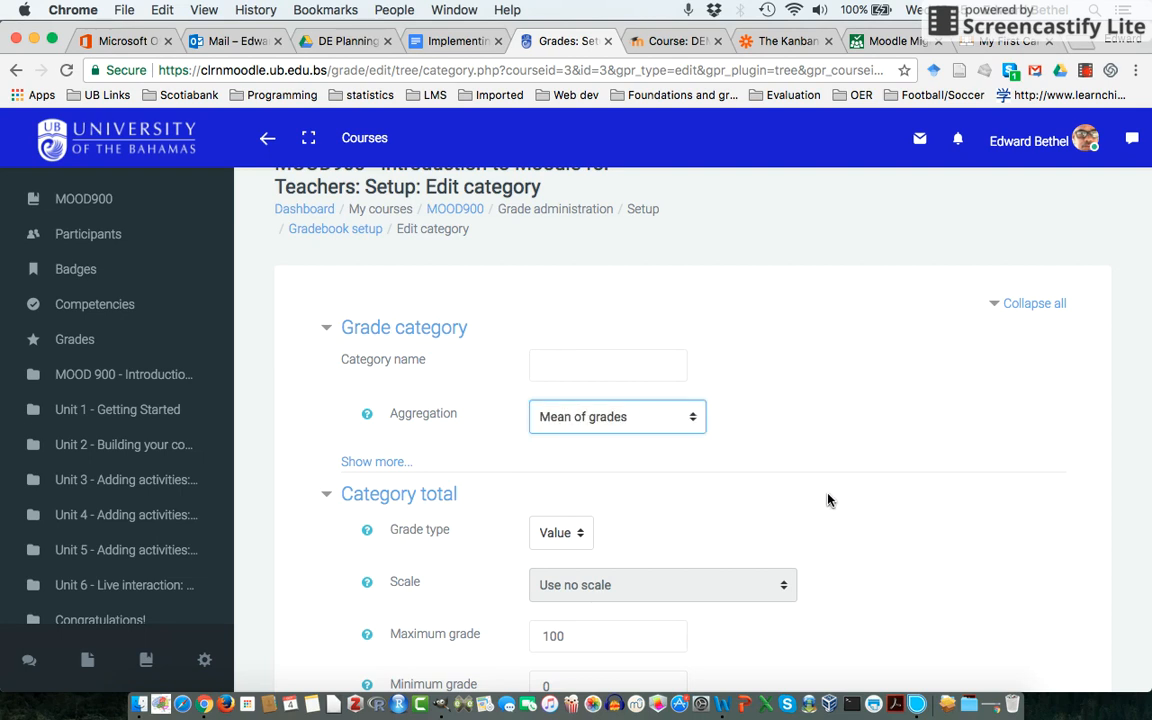
click(560, 532)
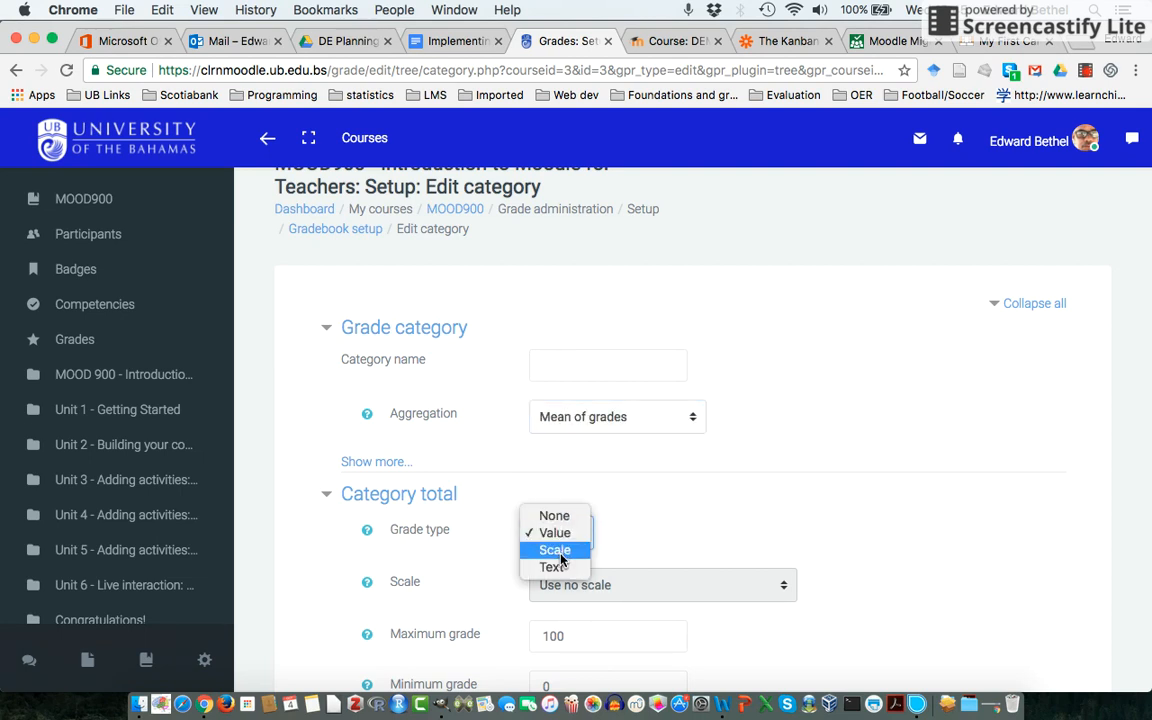
click(562, 552)
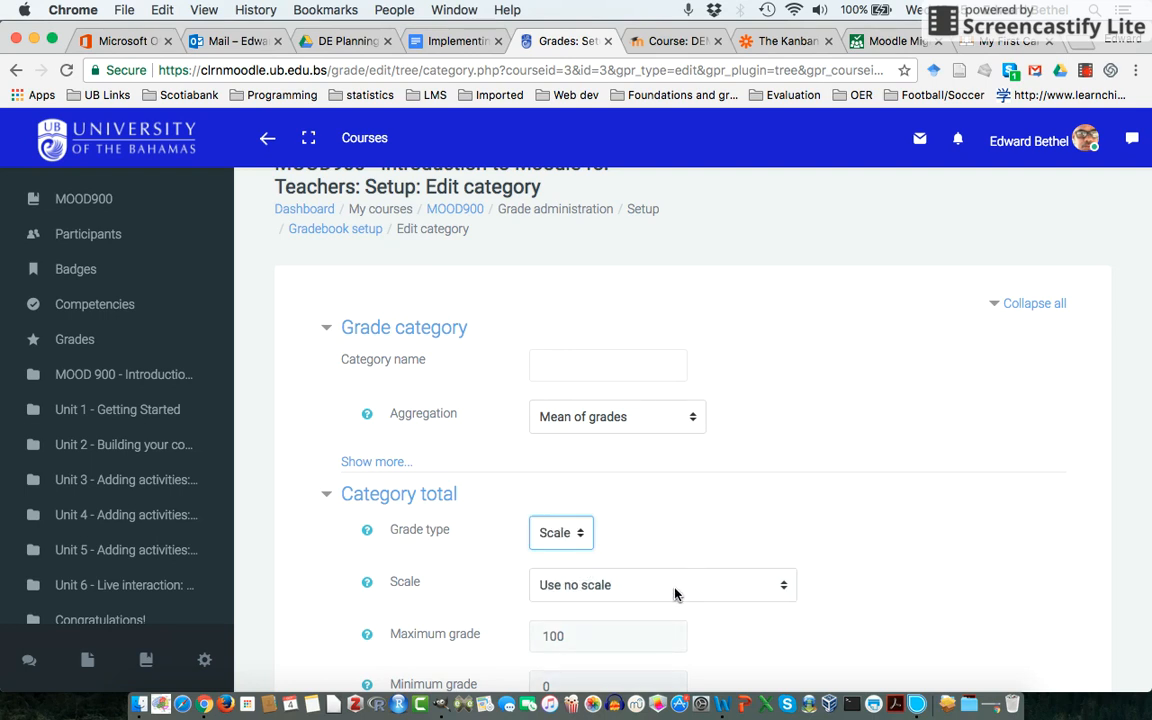
click(674, 594)
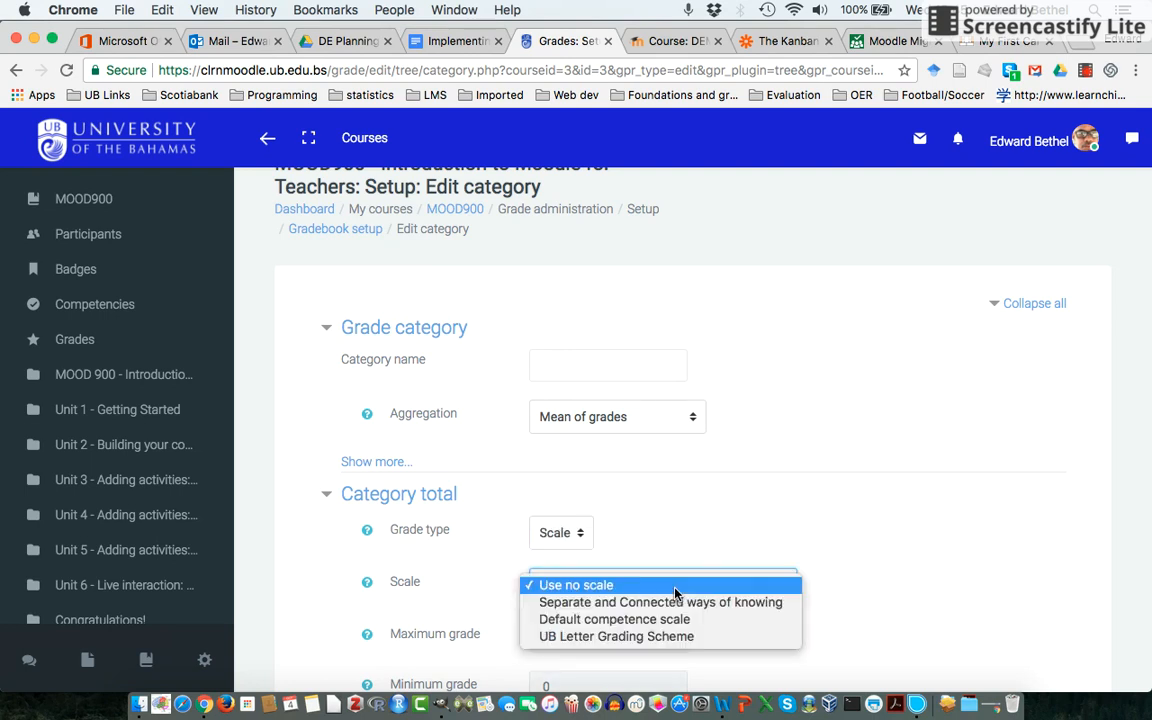
click(680, 640)
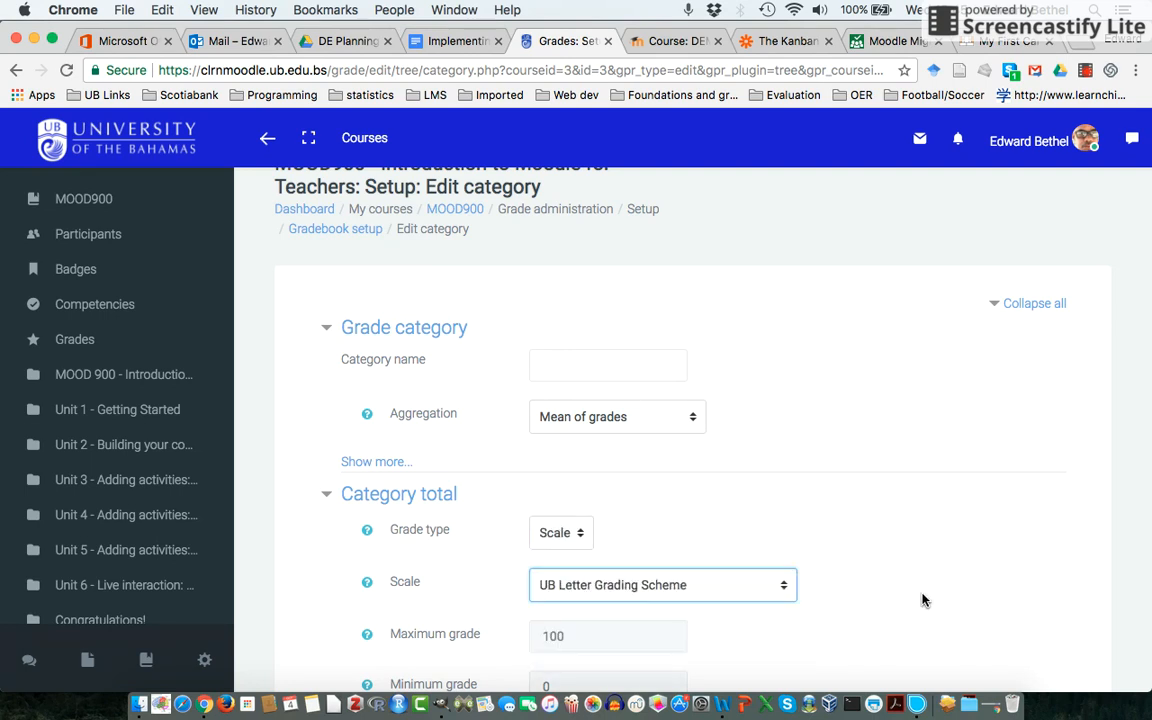
scroll(922, 600, down, 5)
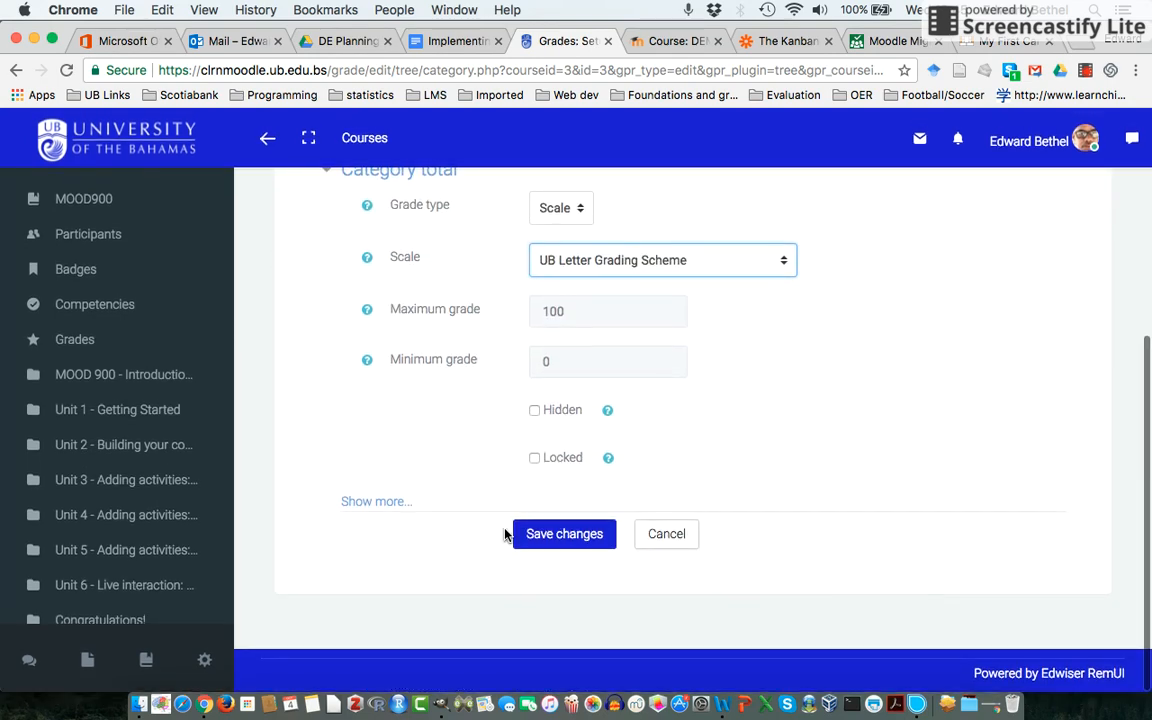
click(535, 542)
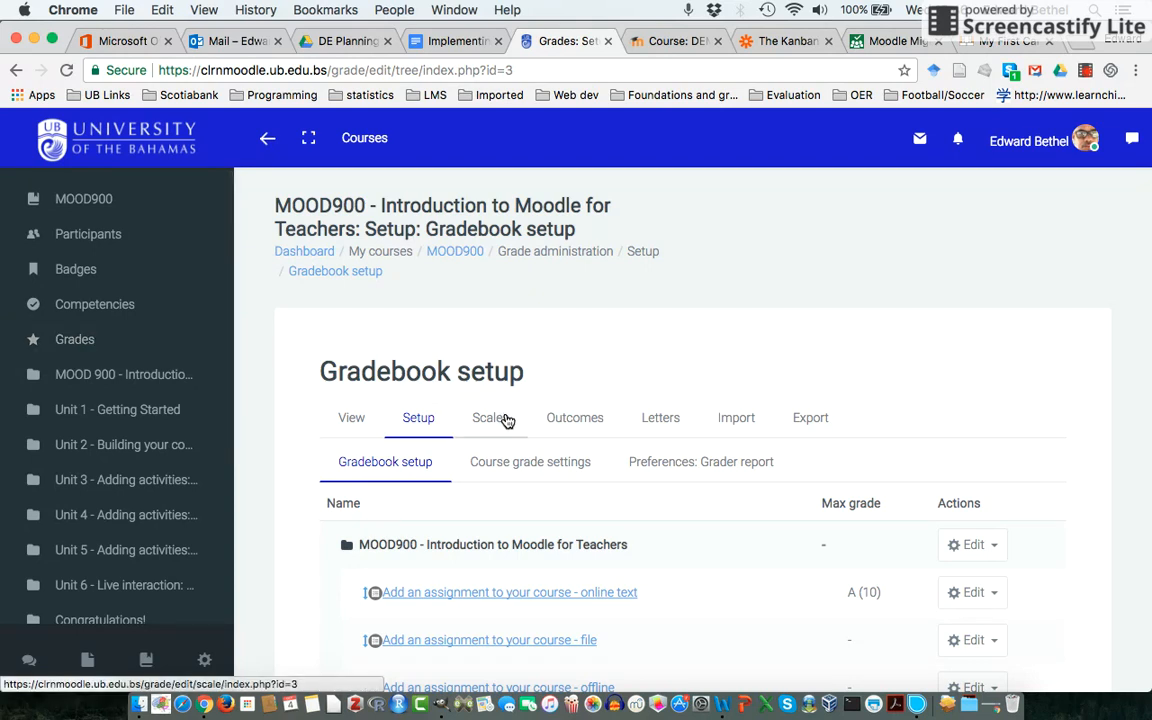
Open the course's grade letters and examine the percentage range assigned to each letter.
click(671, 421)
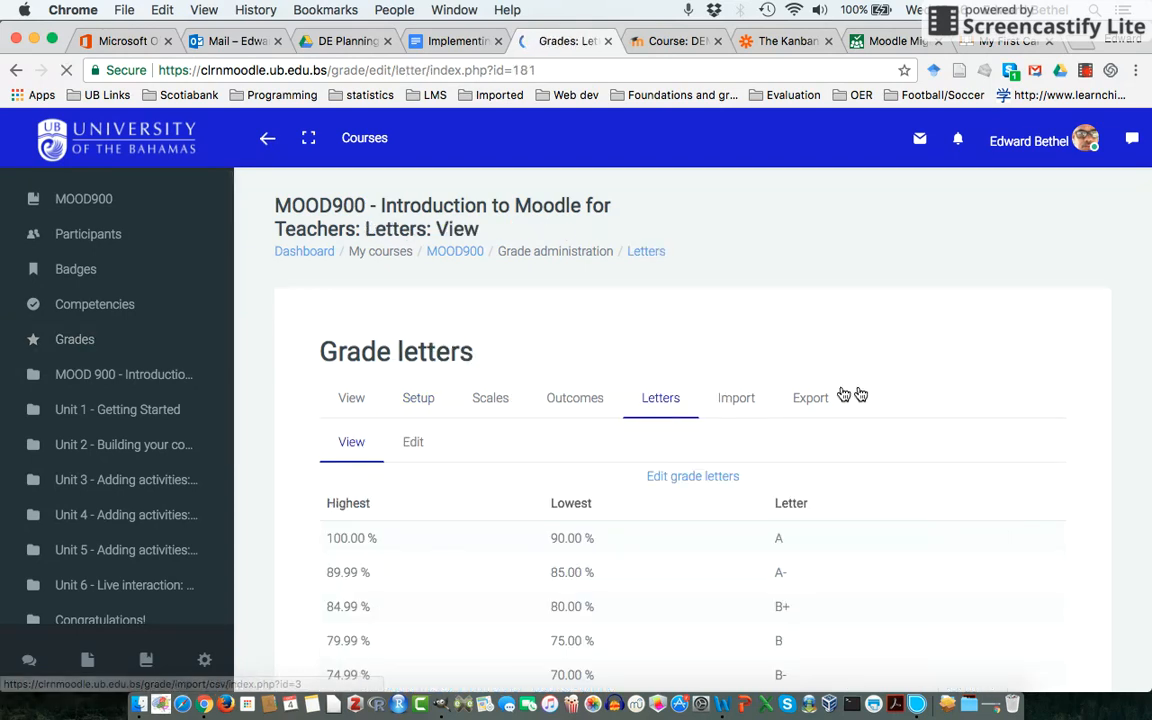
scroll(890, 391, down, 5)
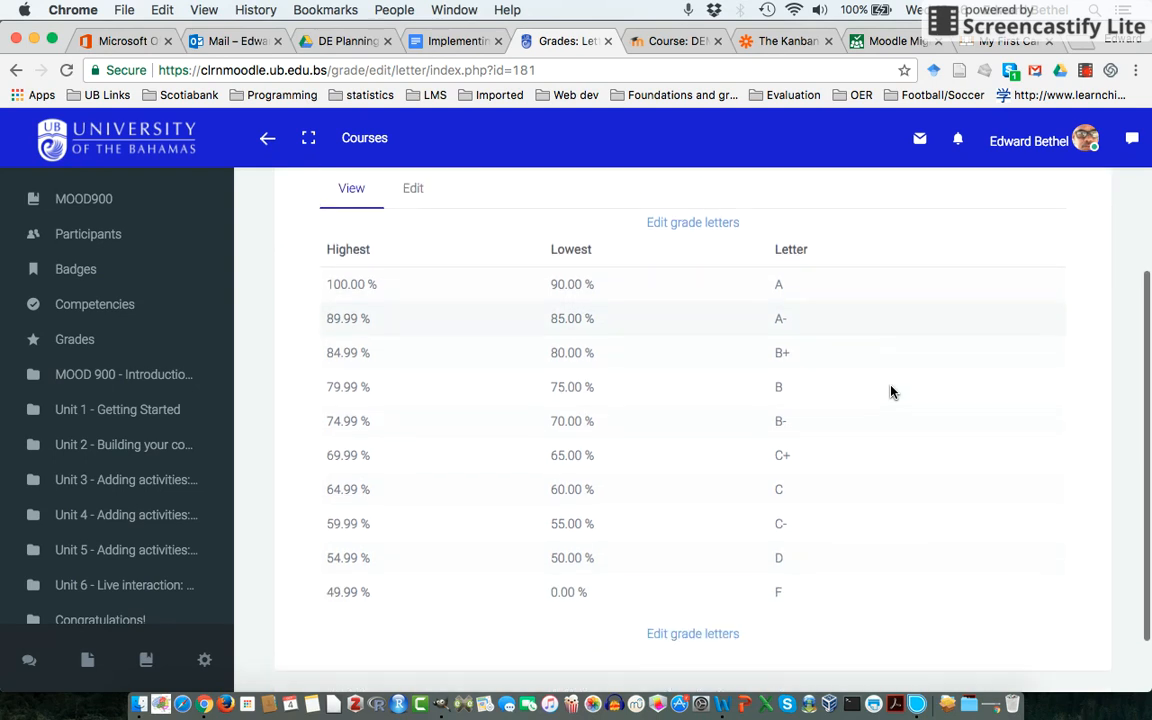
scroll(892, 391, down, 2)
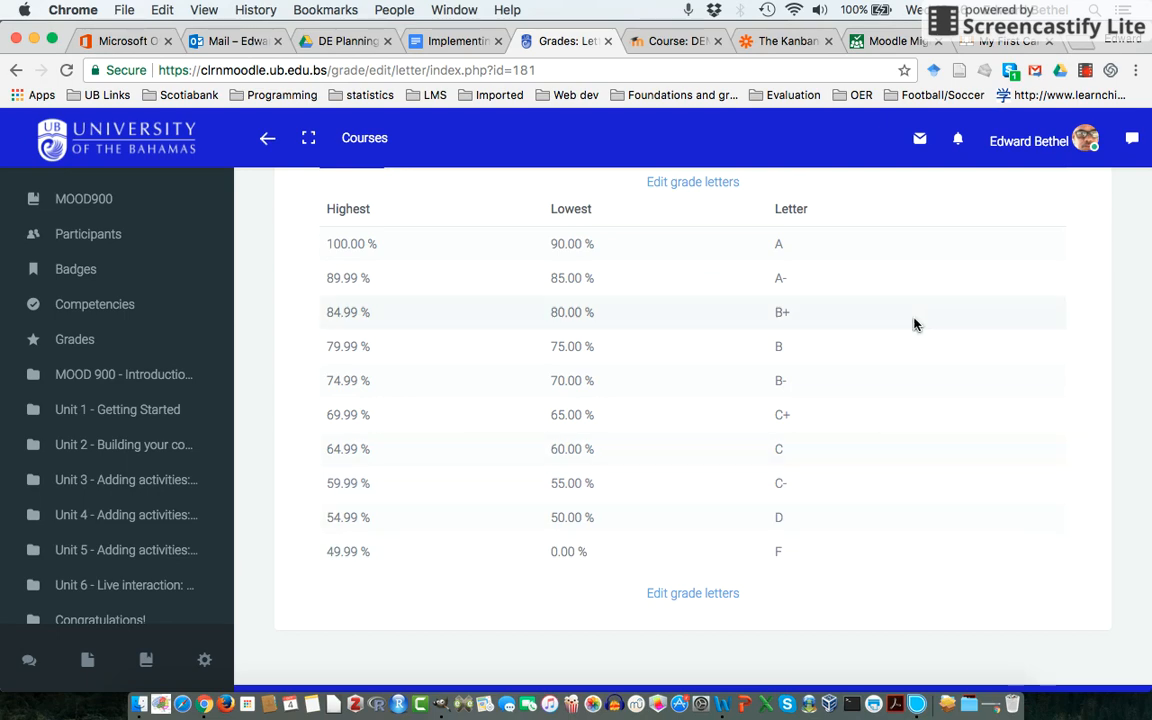
scroll(913, 324, up, 5)
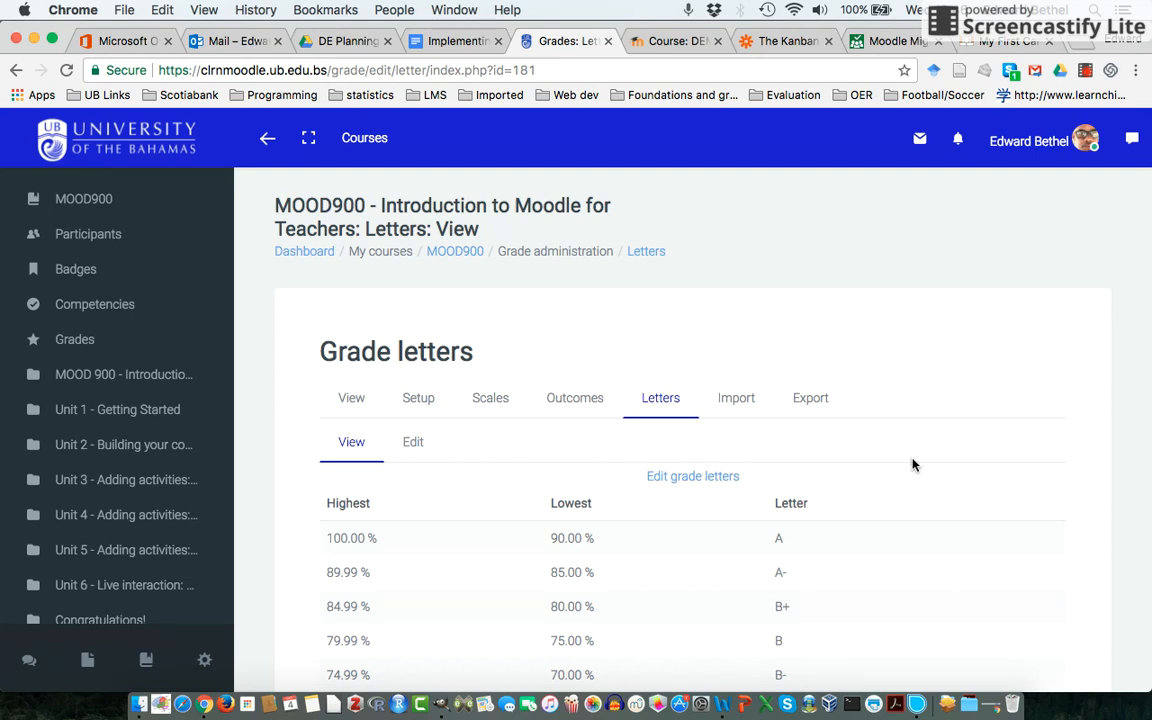
scroll(913, 442, down, 5)
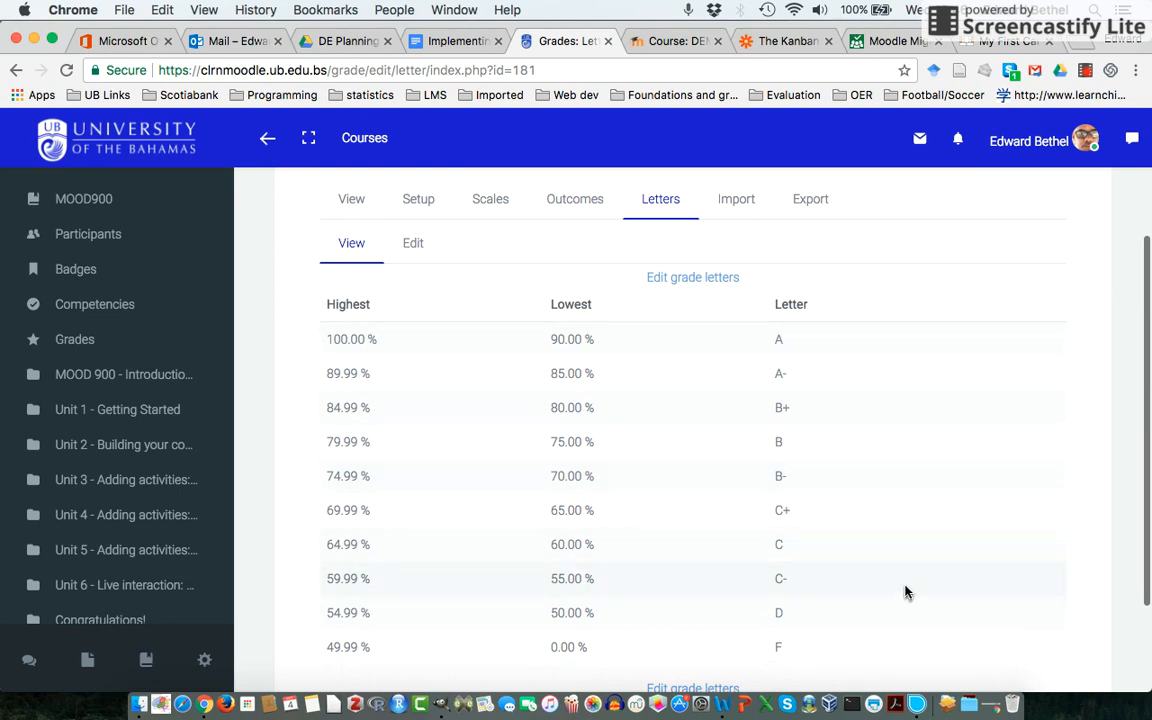
scroll(905, 607, down, 1)
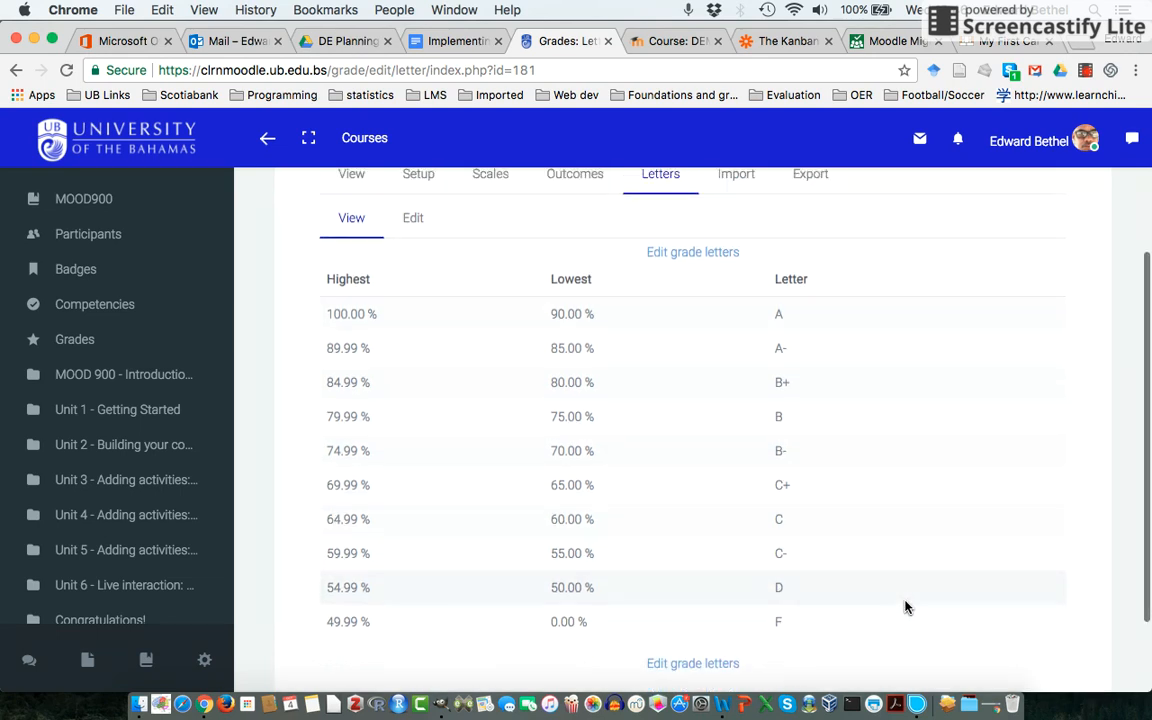
scroll(905, 607, up, 2)
scroll(846, 342, up, 3)
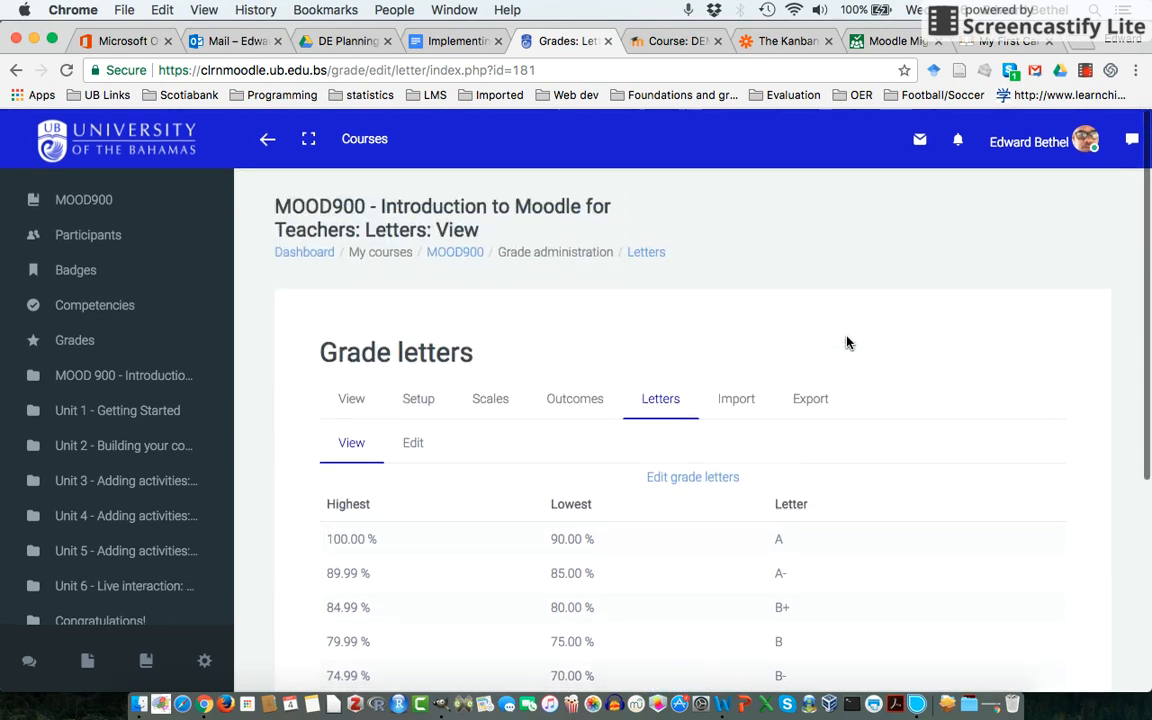
Return to the MOOD900 course page and look through its units for an activity to edit.
click(451, 254)
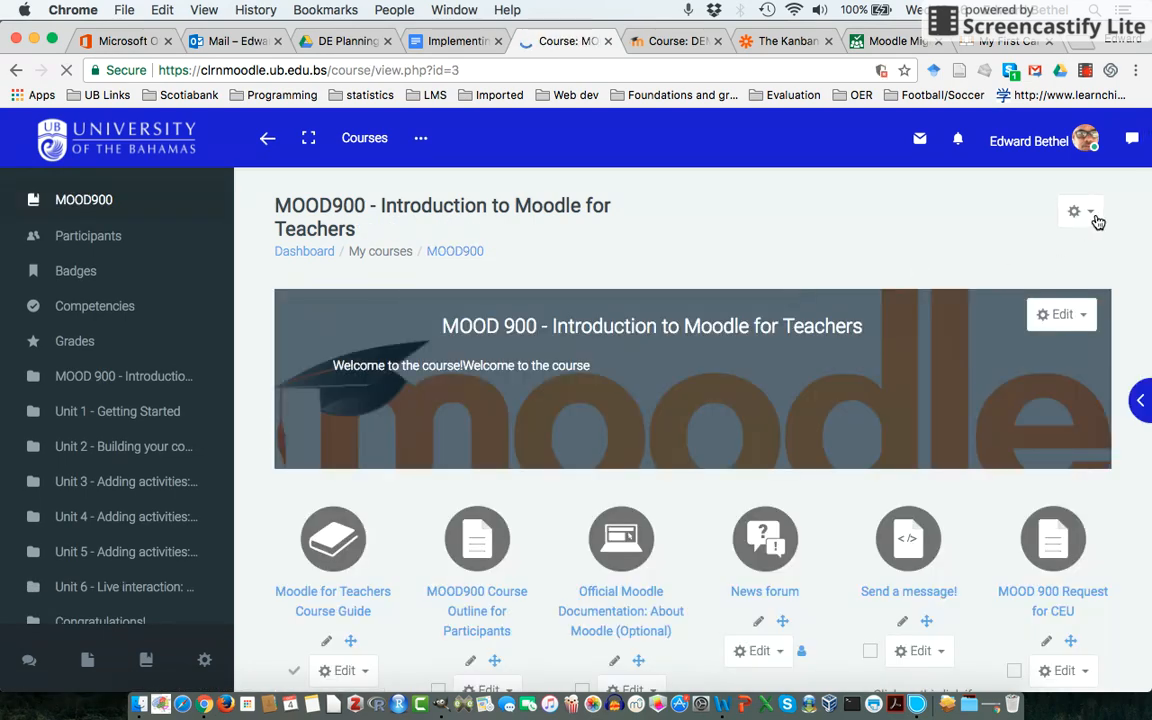
scroll(938, 313, down, 4)
scroll(938, 313, down, 15)
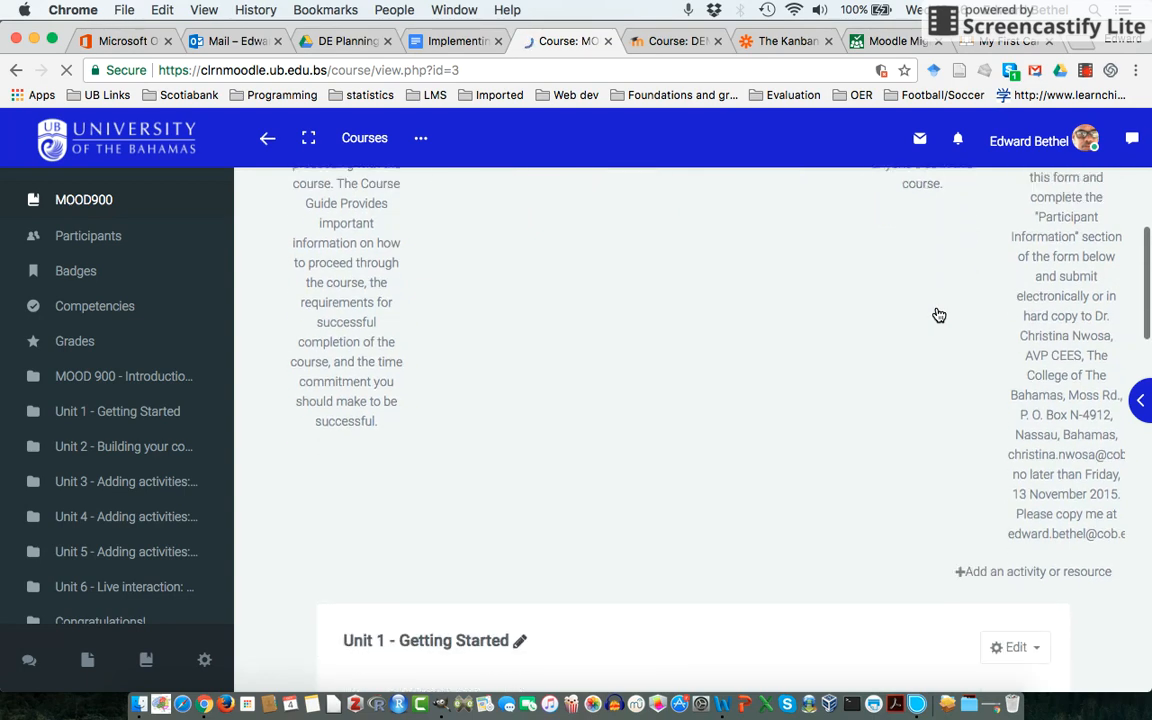
scroll(938, 313, up, 2)
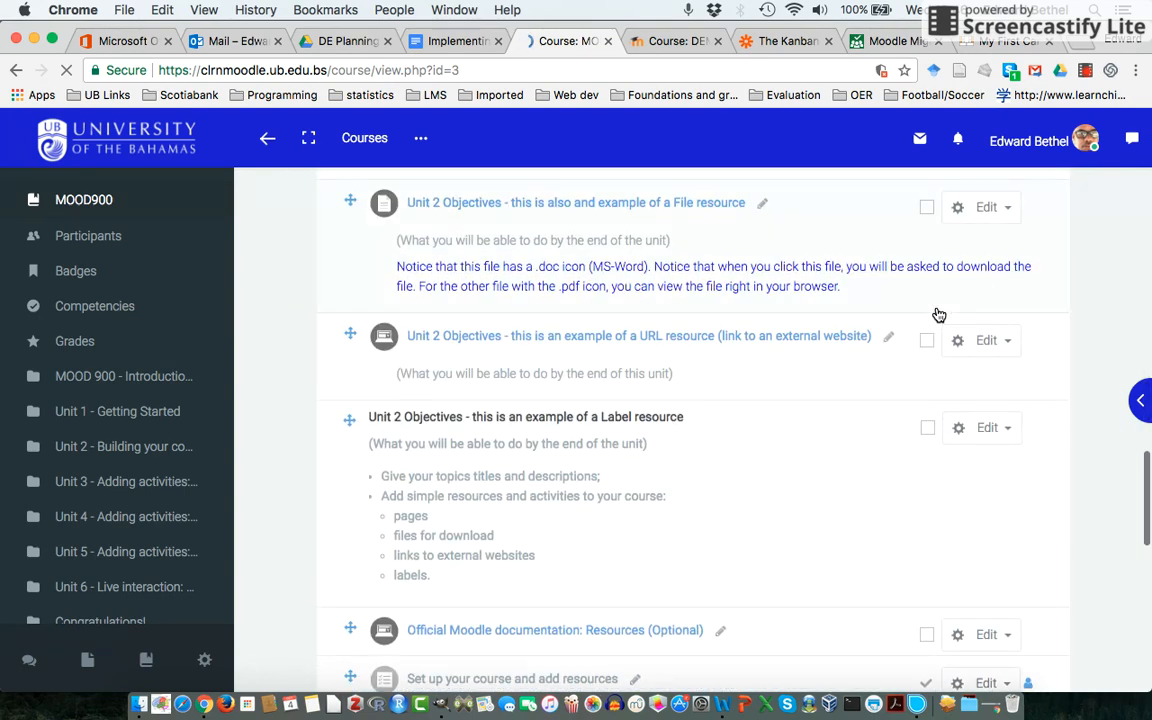
click(983, 208)
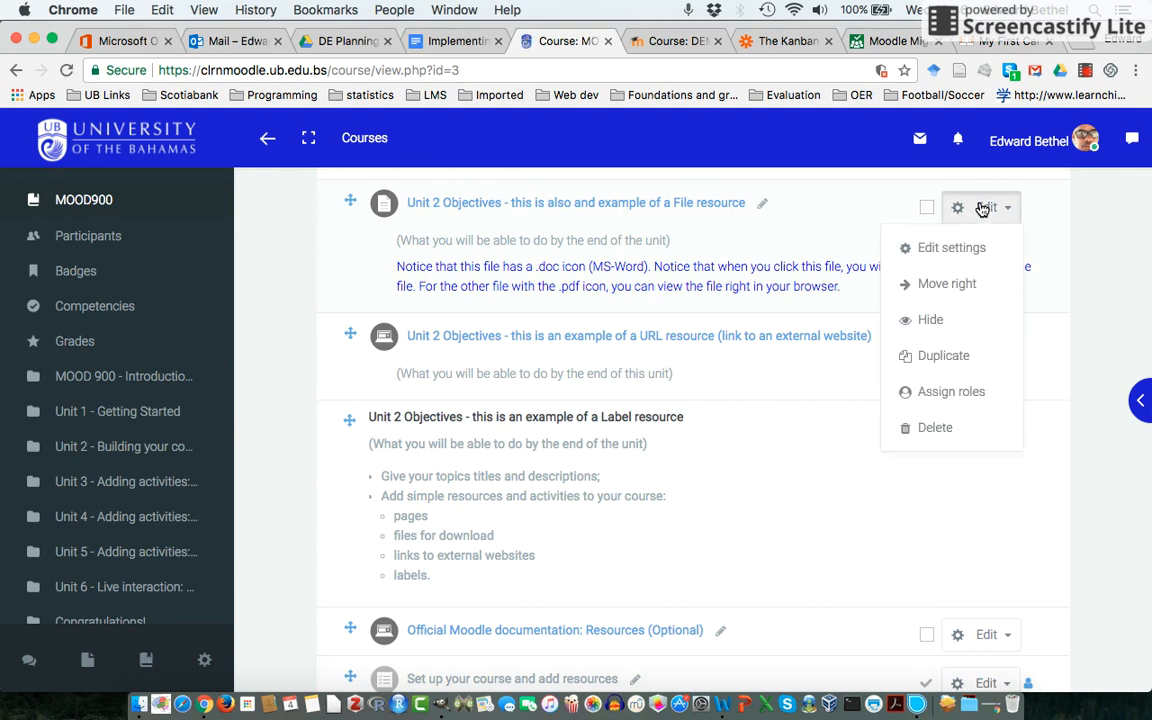
click(955, 247)
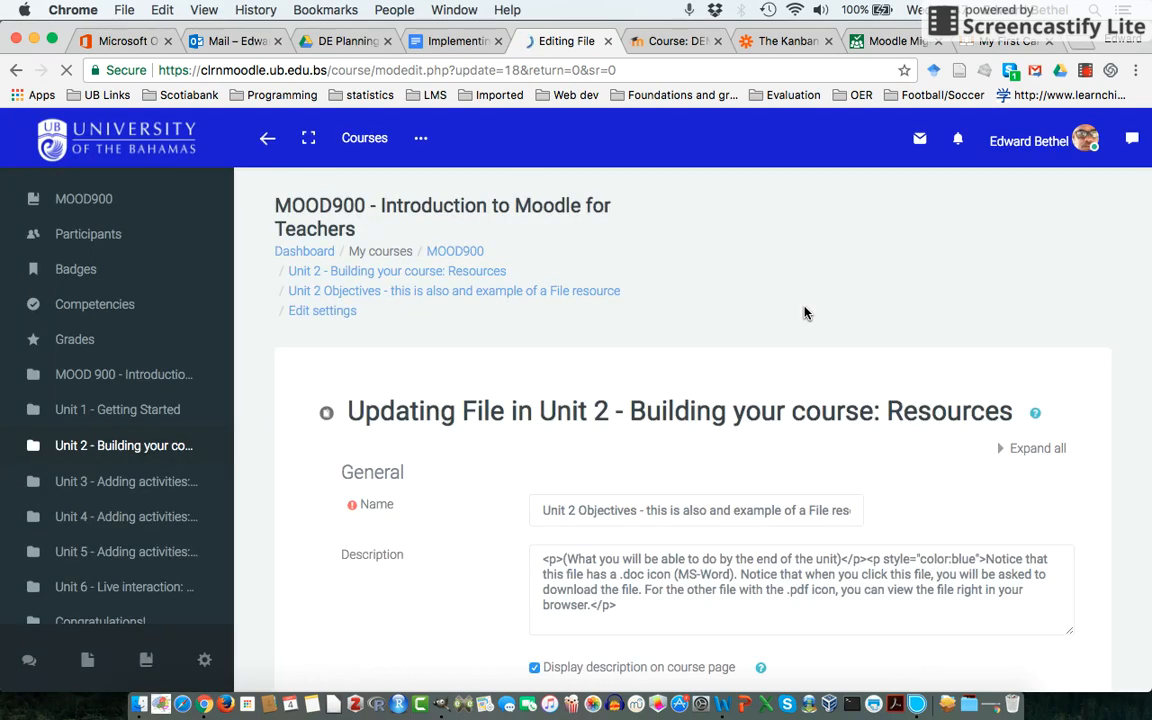
scroll(805, 313, down, 5)
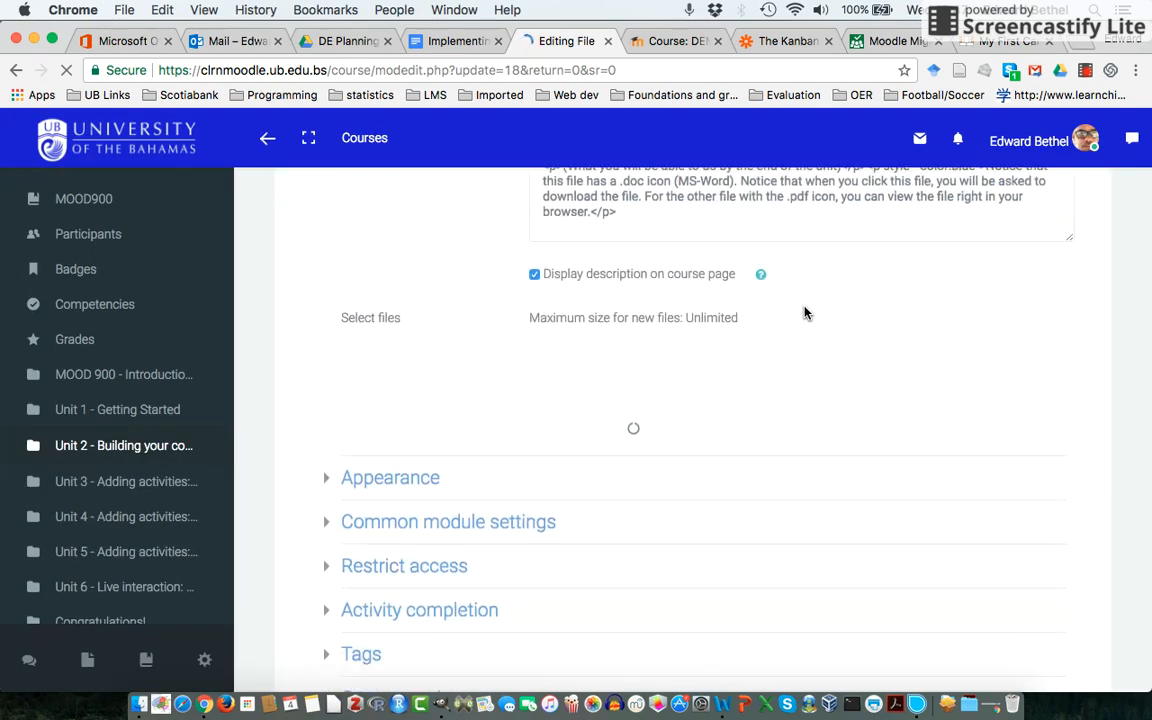
scroll(805, 313, down, 5)
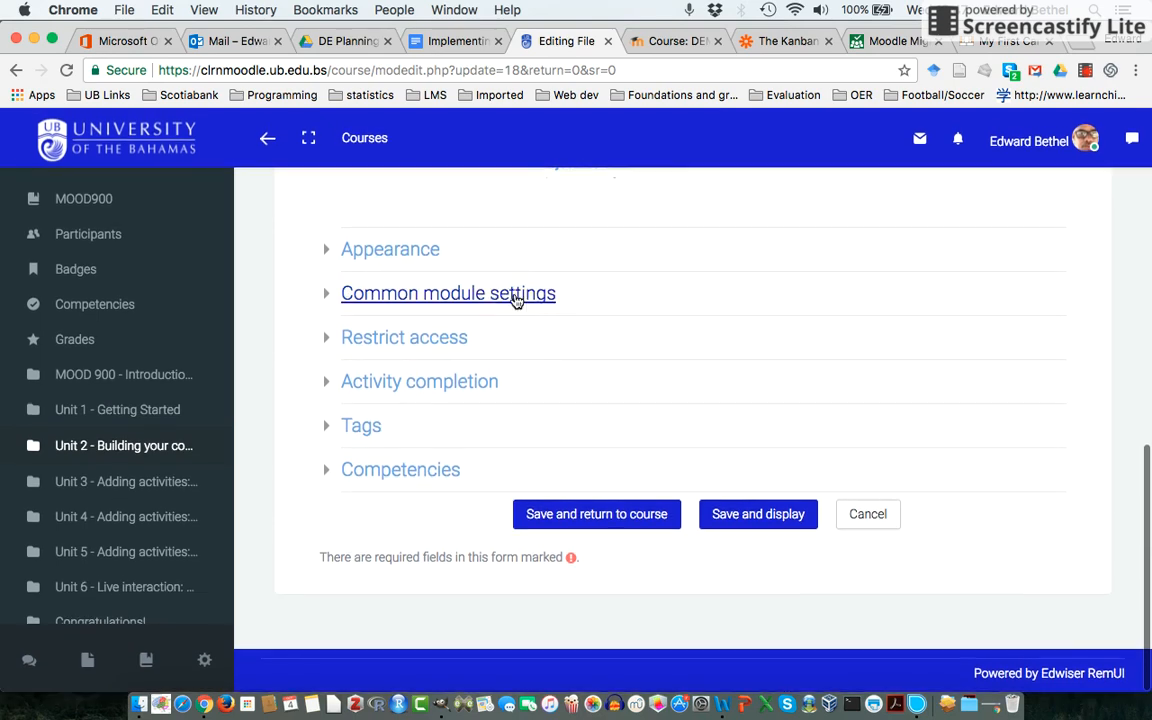
scroll(690, 314, up, 8)
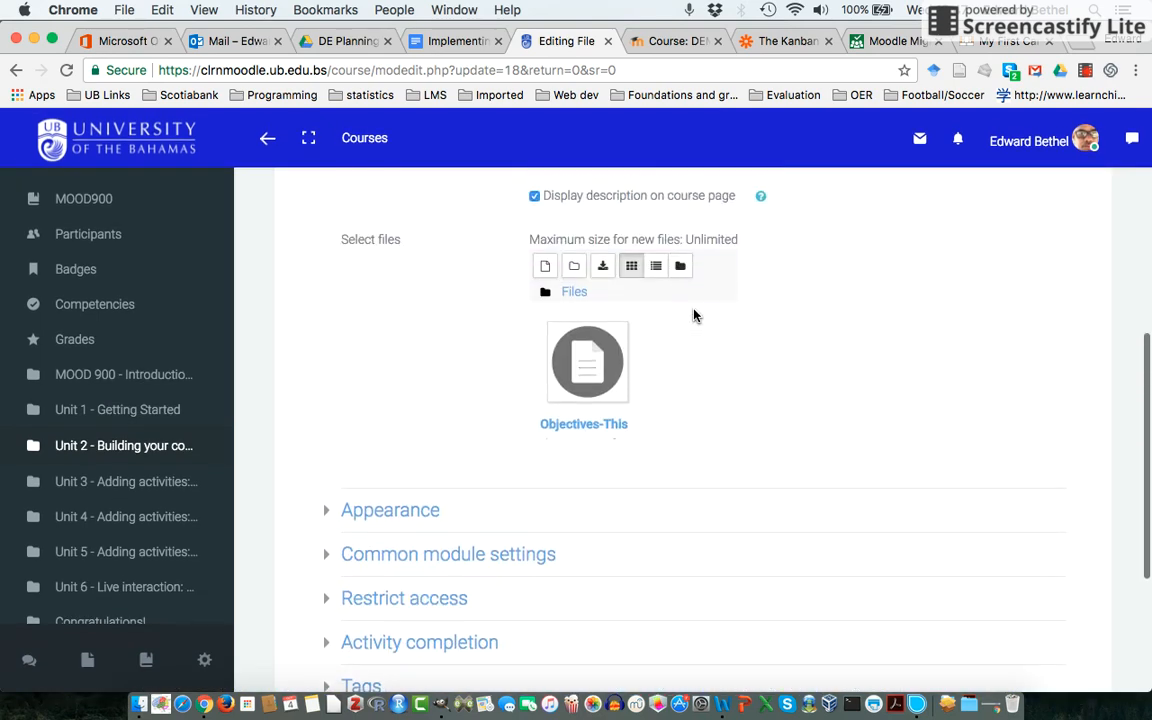
scroll(694, 311, up, 5)
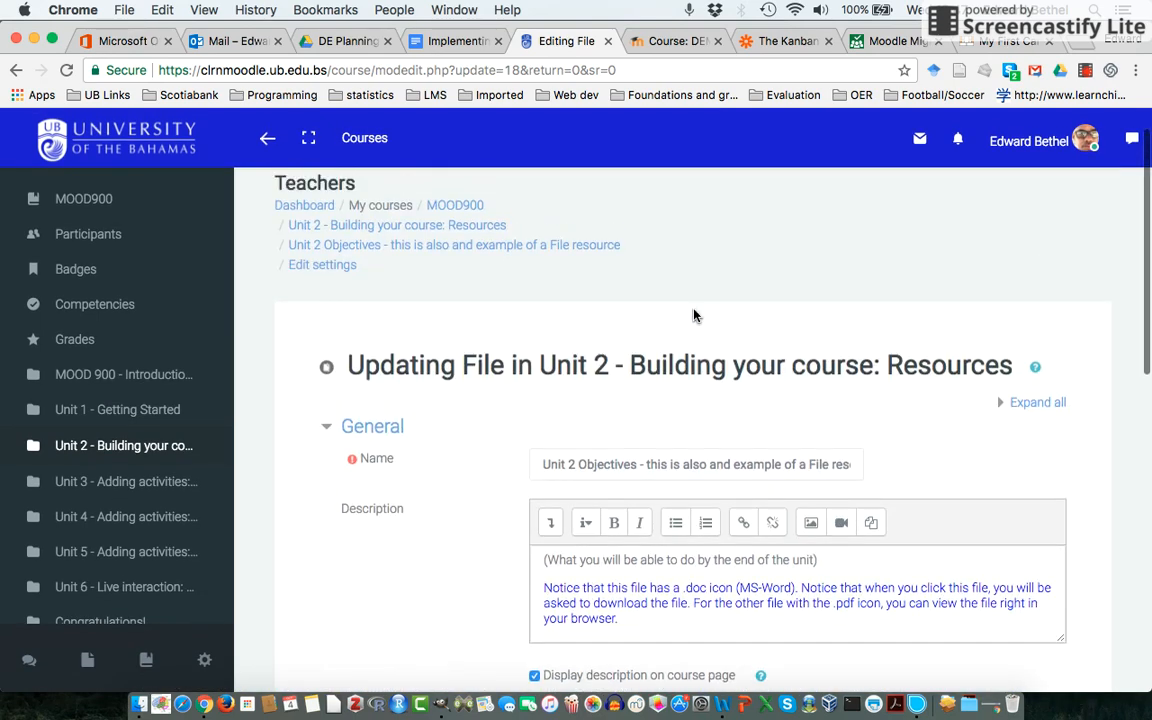
scroll(695, 316, down, 10)
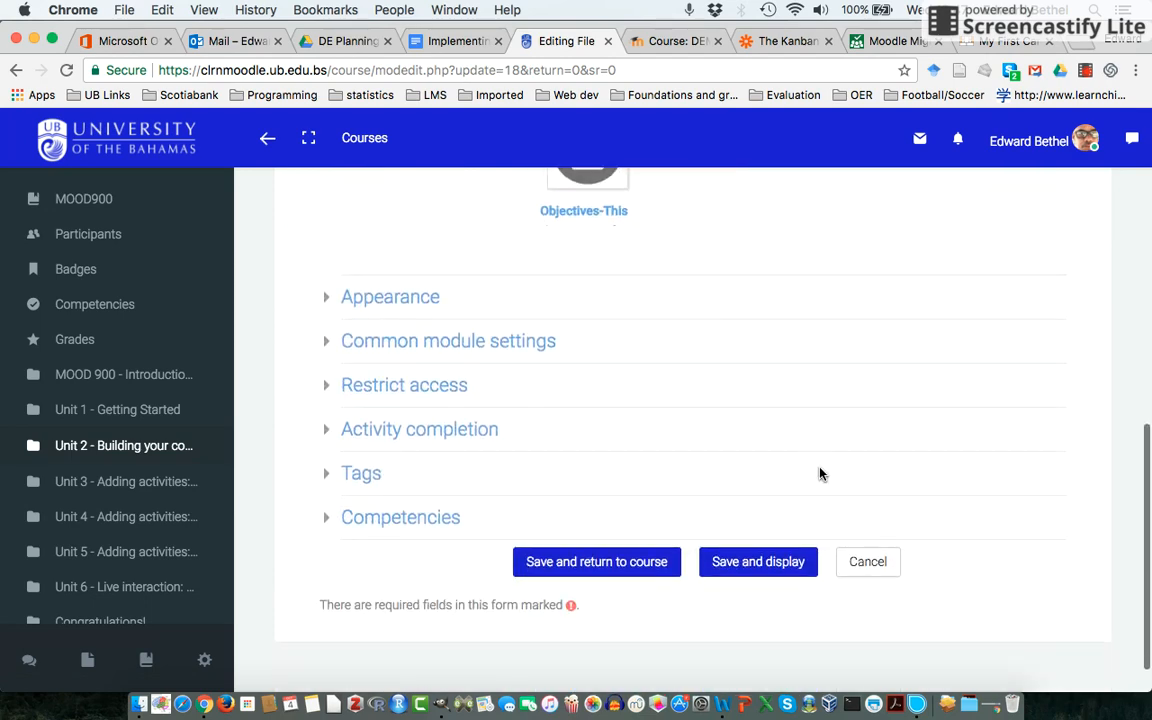
click(879, 575)
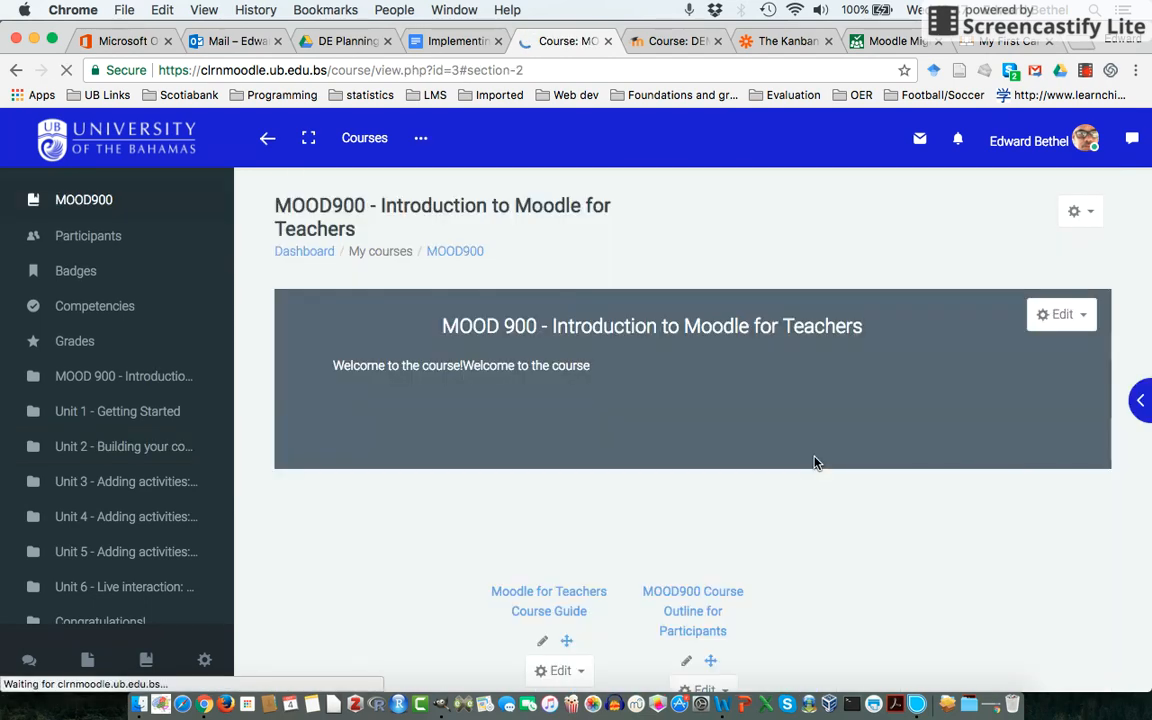
Go to Unit 3 and open the settings of the assignment "Add an assignment to your course - file".
click(128, 484)
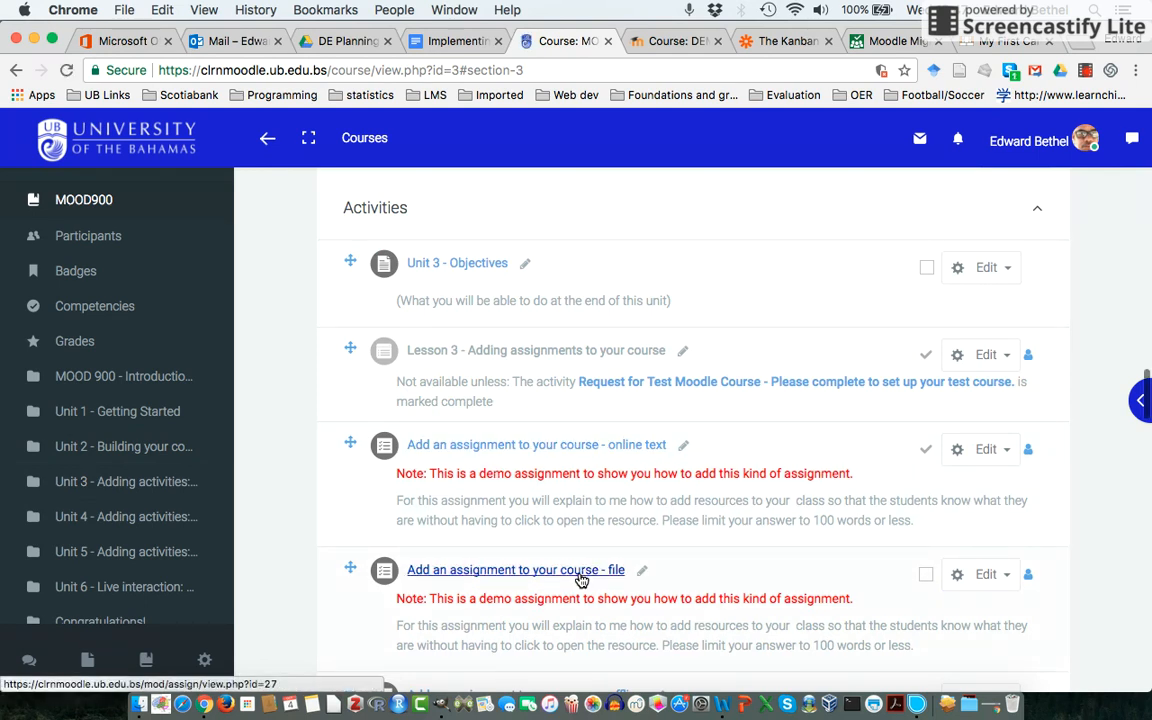
click(983, 578)
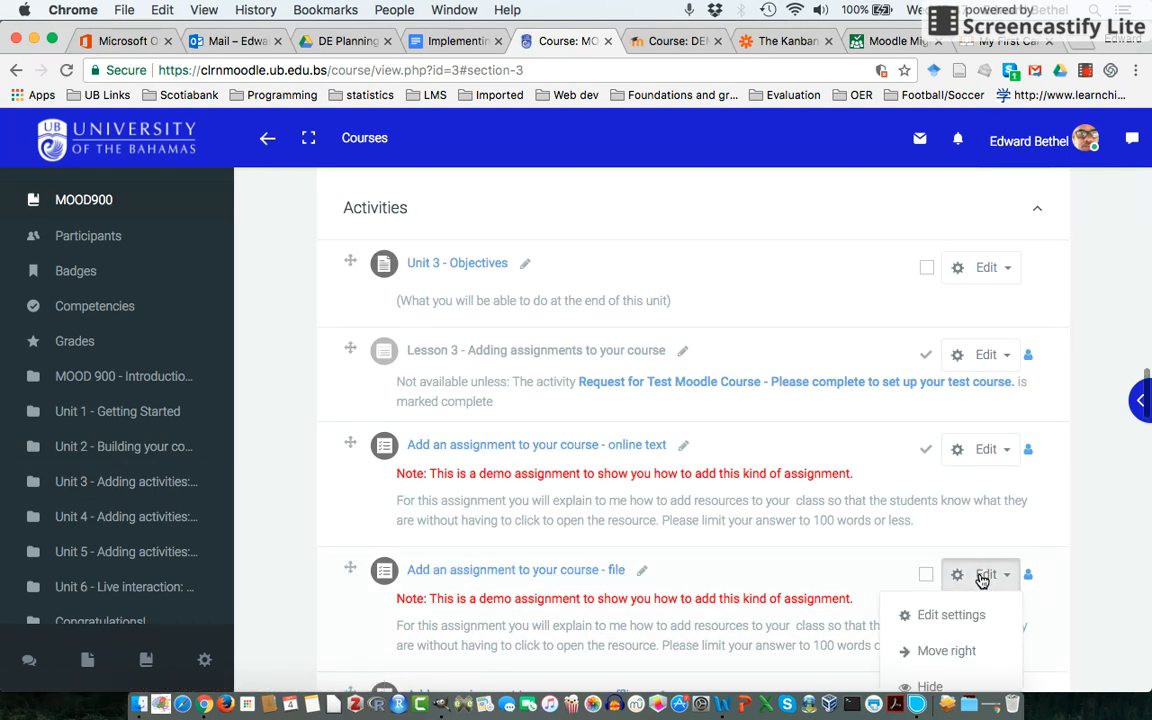
click(948, 615)
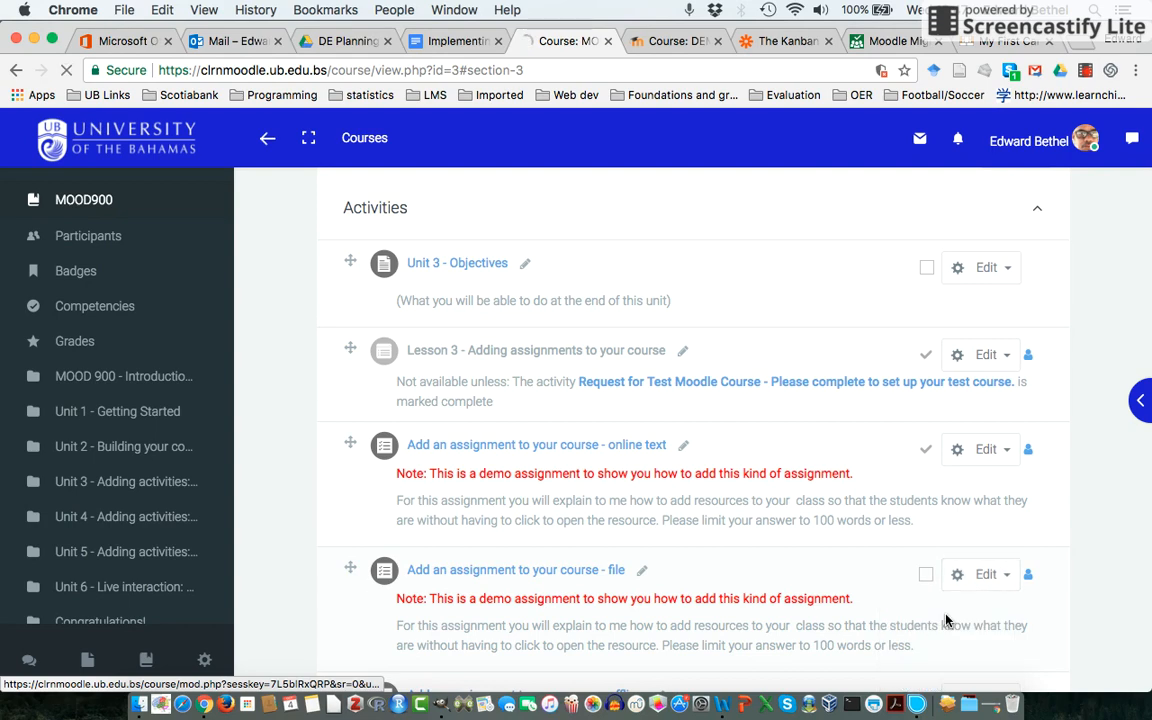
Set the file assignment's grade type to Scale and choose the UB Letter Grading Scheme.
scroll(801, 553, down, 15)
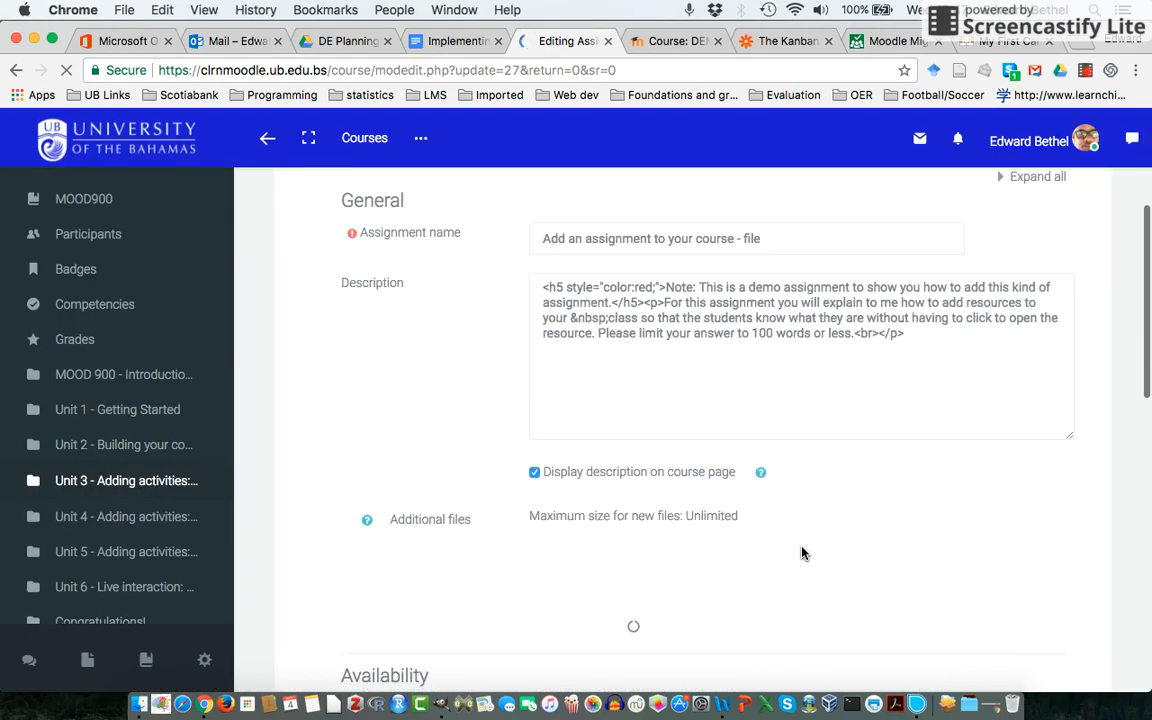
scroll(801, 553, down, 10)
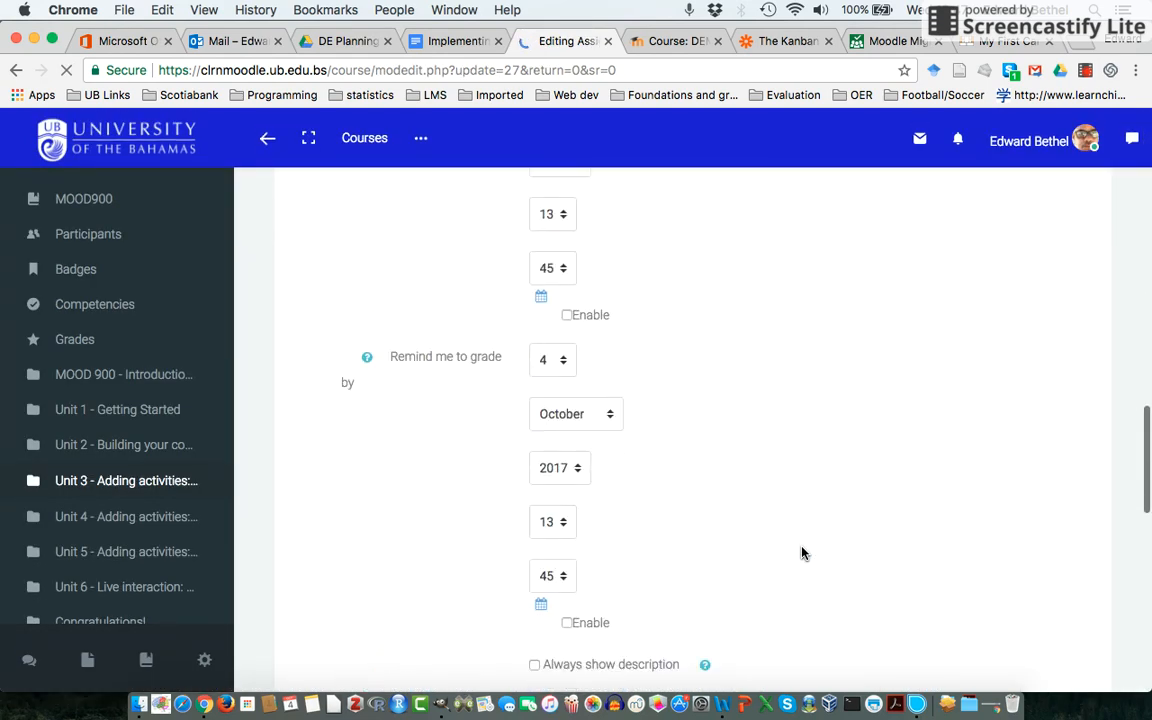
scroll(801, 553, down, 5)
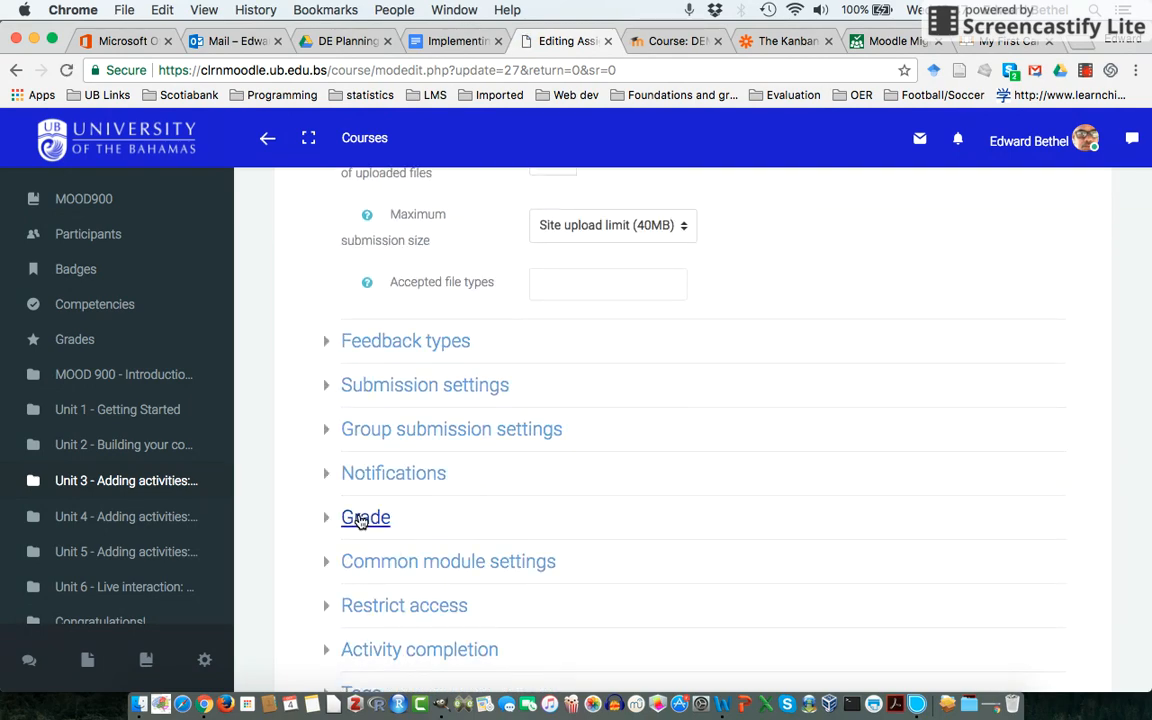
click(352, 516)
scroll(790, 514, down, 5)
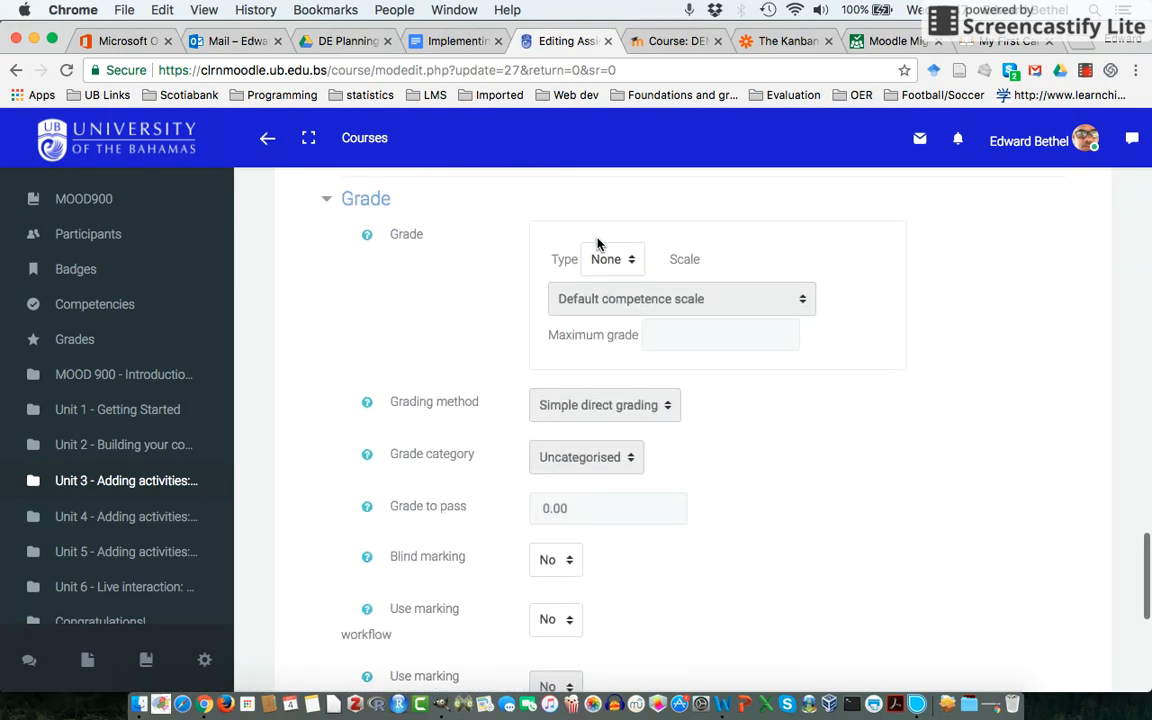
click(620, 259)
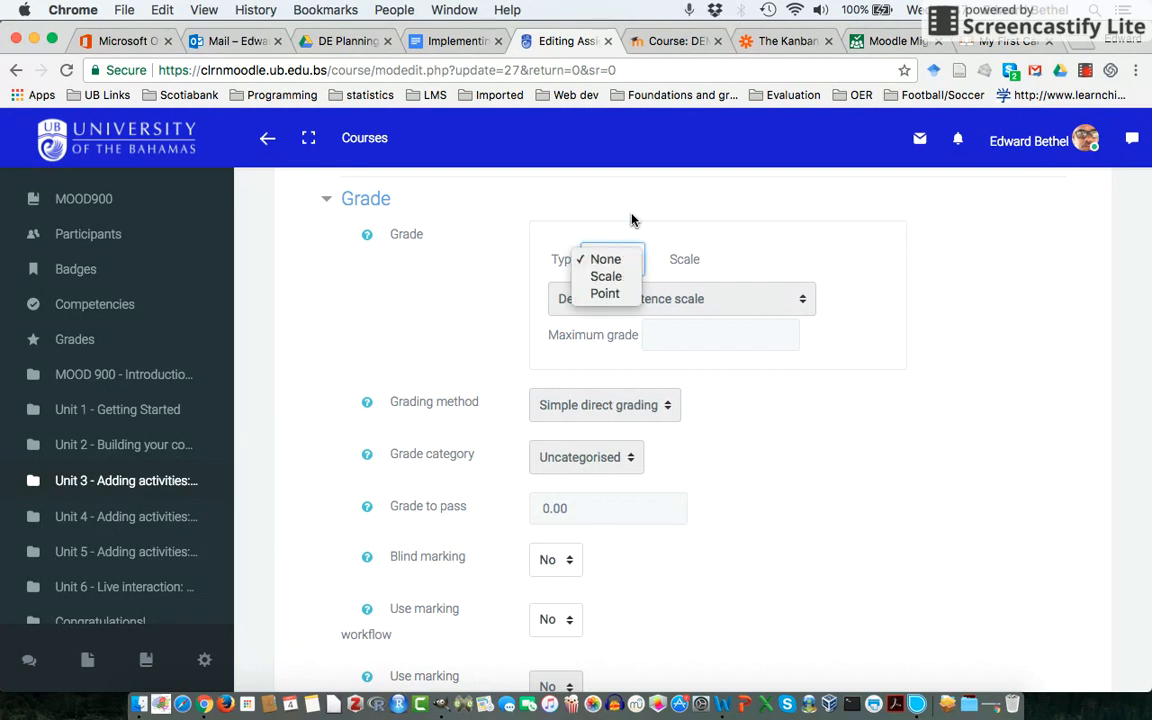
click(623, 282)
click(644, 301)
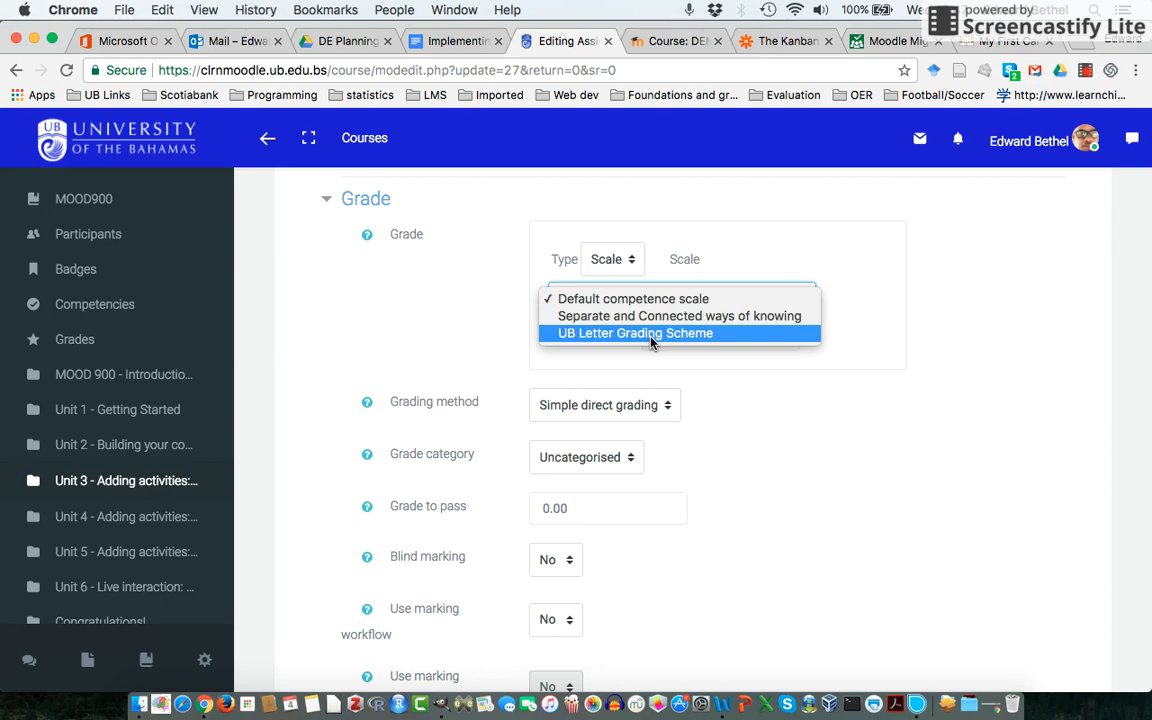
click(651, 336)
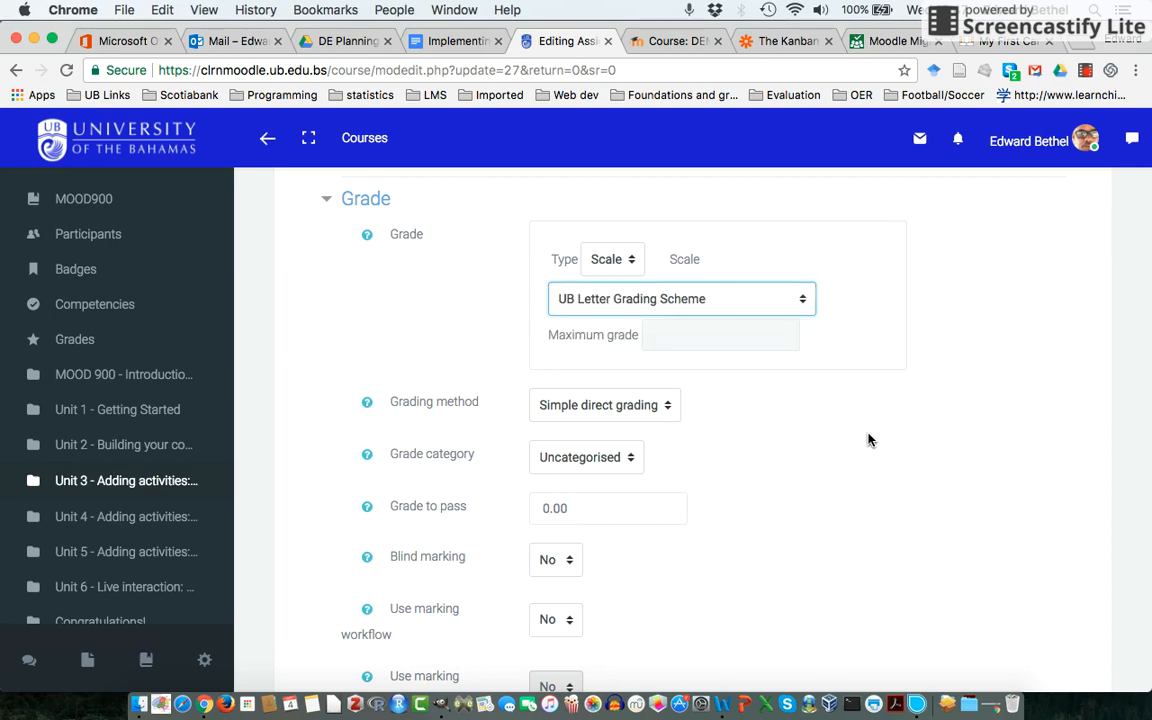
scroll(981, 455, down, 5)
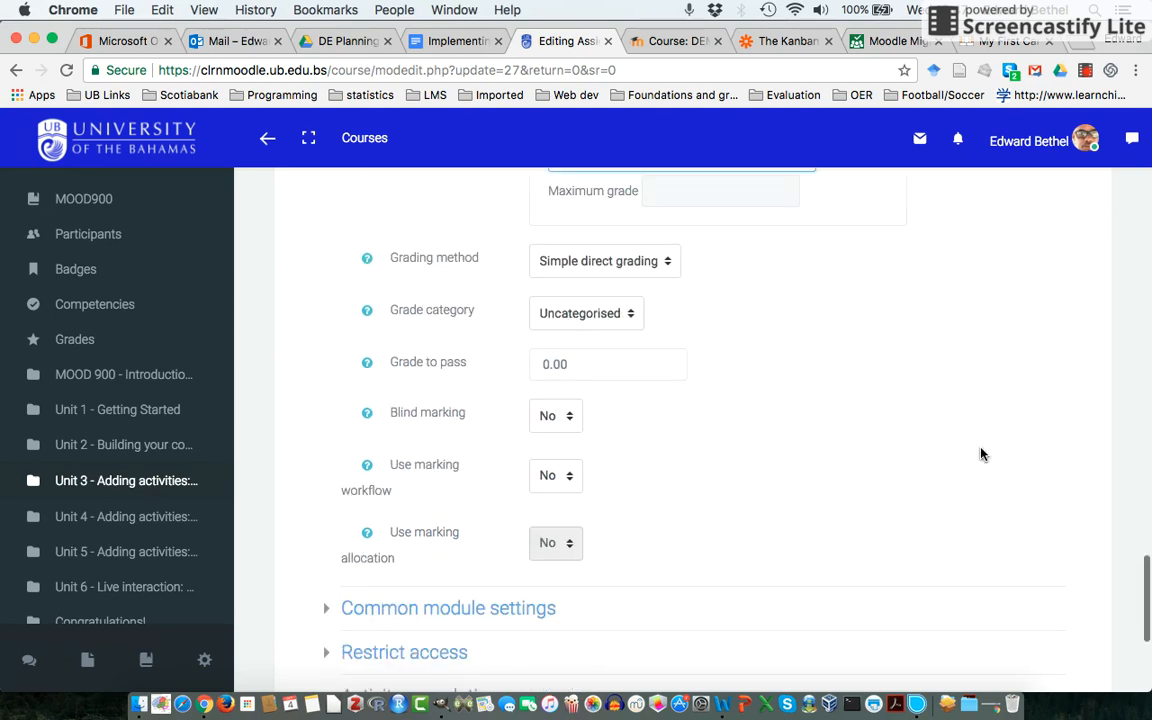